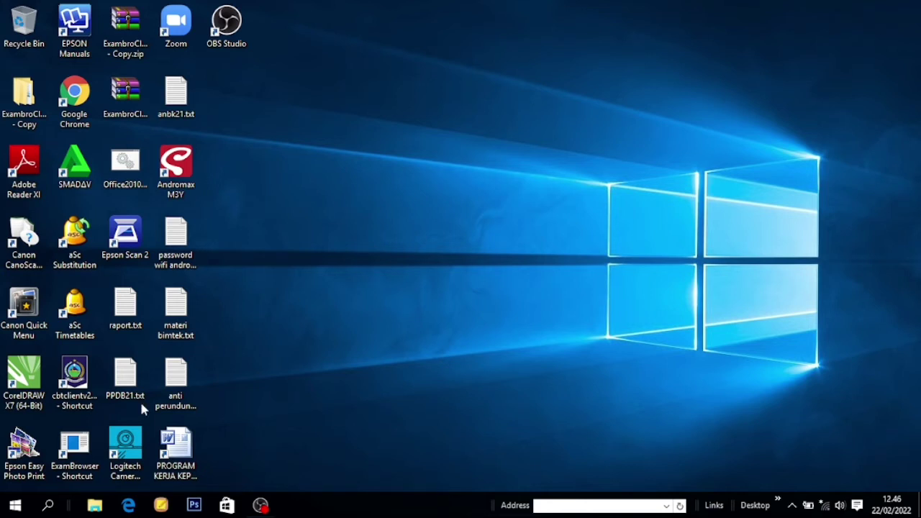
# Launch Microsoft Excel 2010 from the Microsoft Office group in the Start menu's app list.
pyautogui.click(16, 507)
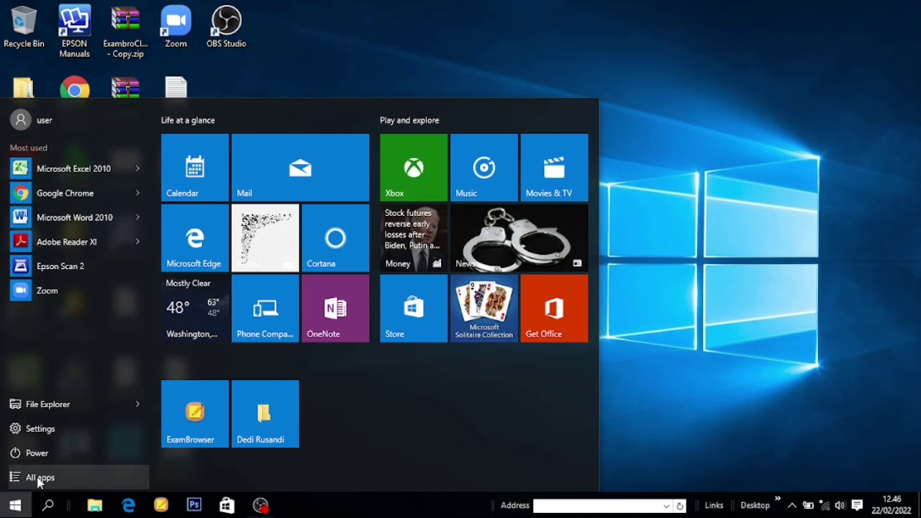
pyautogui.click(40, 478)
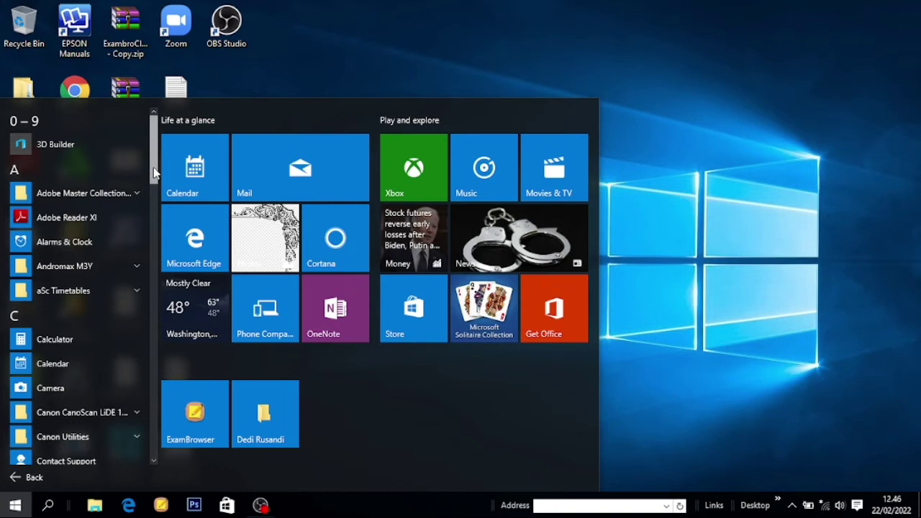
pyautogui.moveTo(154, 173); pyautogui.dragTo(156, 287)
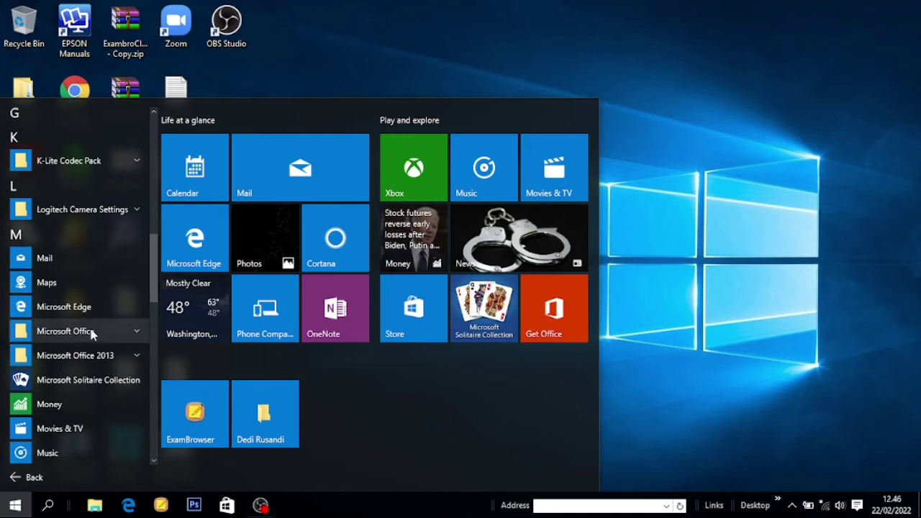
pyautogui.click(90, 331)
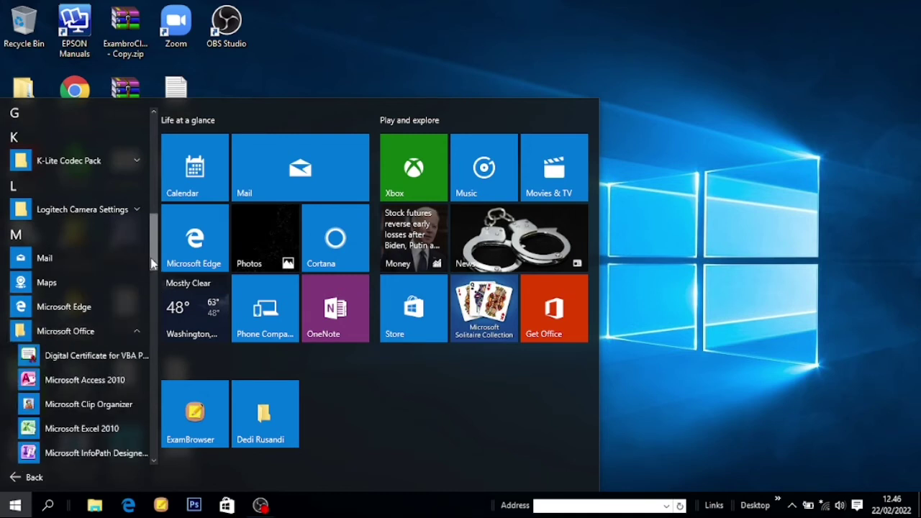
pyautogui.moveTo(153, 265); pyautogui.dragTo(153, 290)
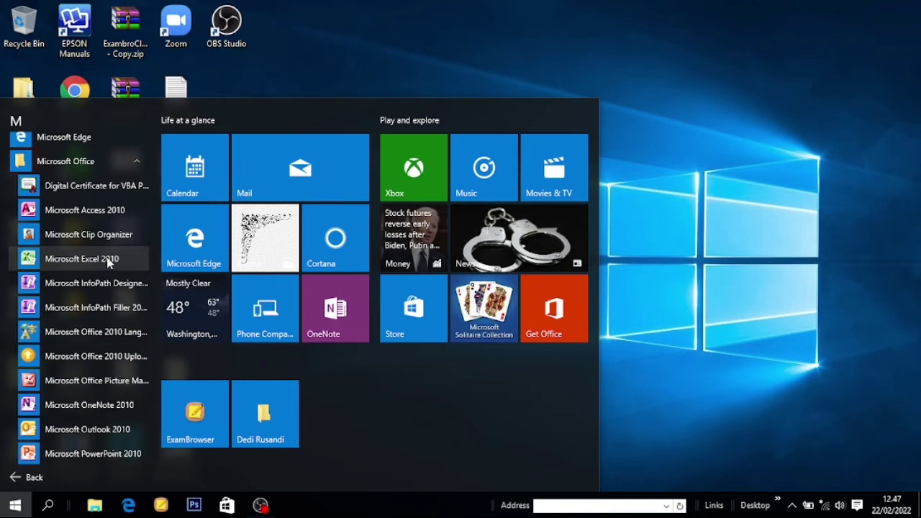
pyautogui.click(107, 257)
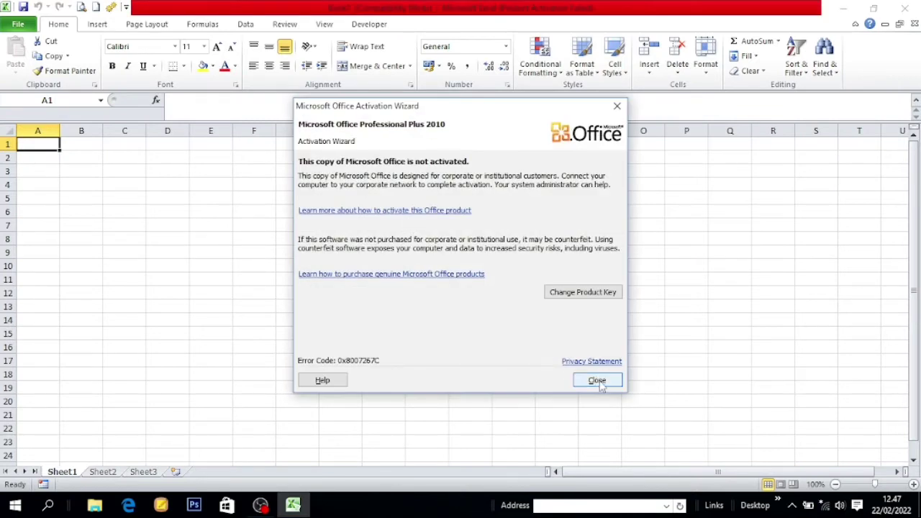
# Close the Microsoft Office Activation Wizard to reveal the blank Book1 sheet.
pyautogui.click(600, 380)
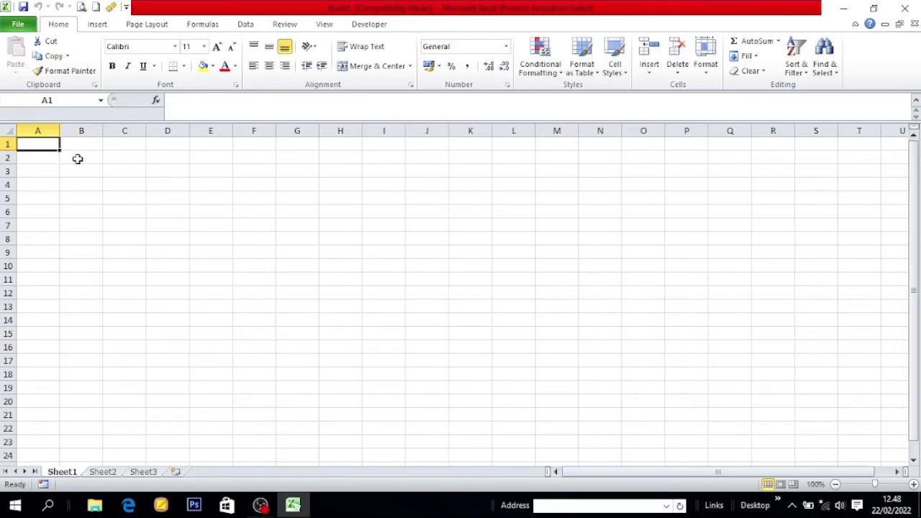
pyautogui.click(78, 159)
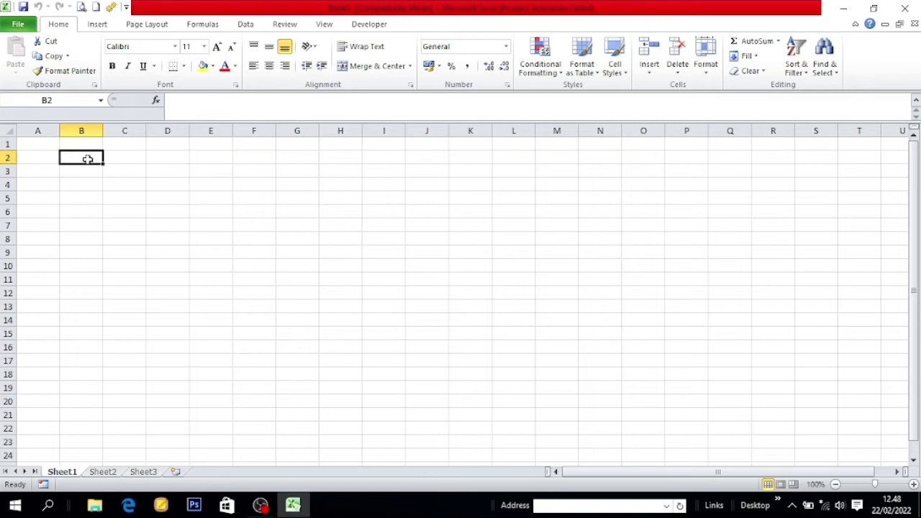
pyautogui.click(126, 147)
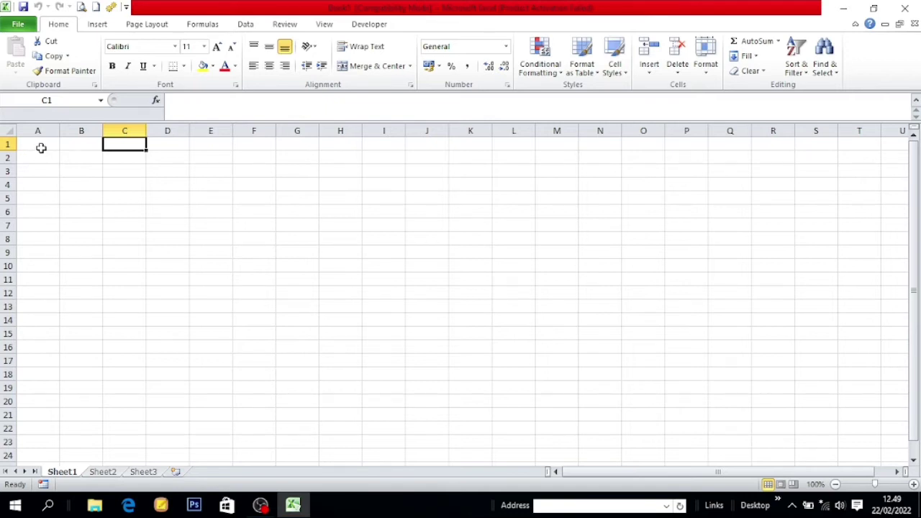
pyautogui.click(41, 148)
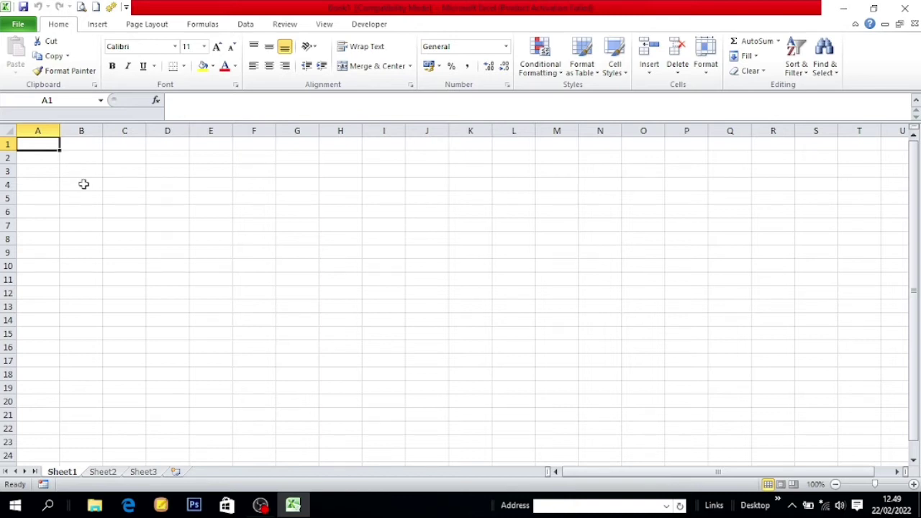
# Fill A1:A10 with the series 1 to 10 from a 1, 2 start, centre-aligned.
pyautogui.write('1')
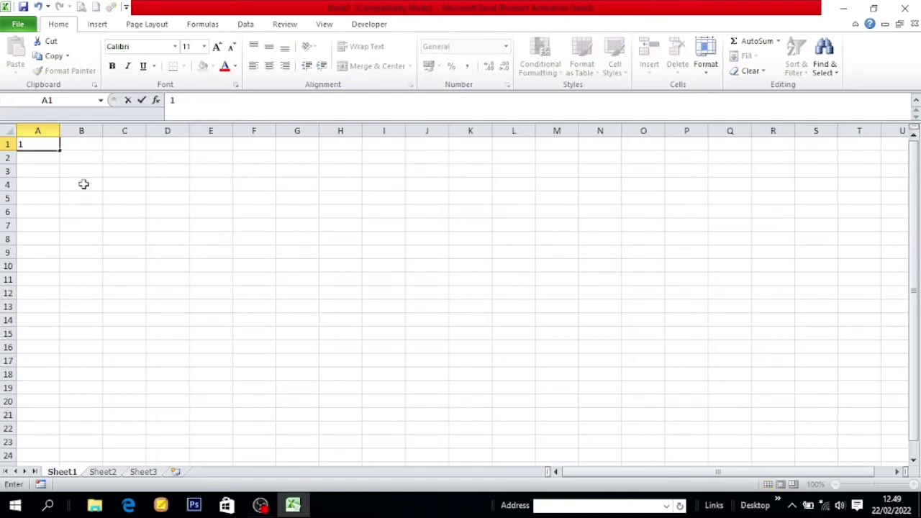
pyautogui.press('Return')
pyautogui.write('2')
pyautogui.press('Return')
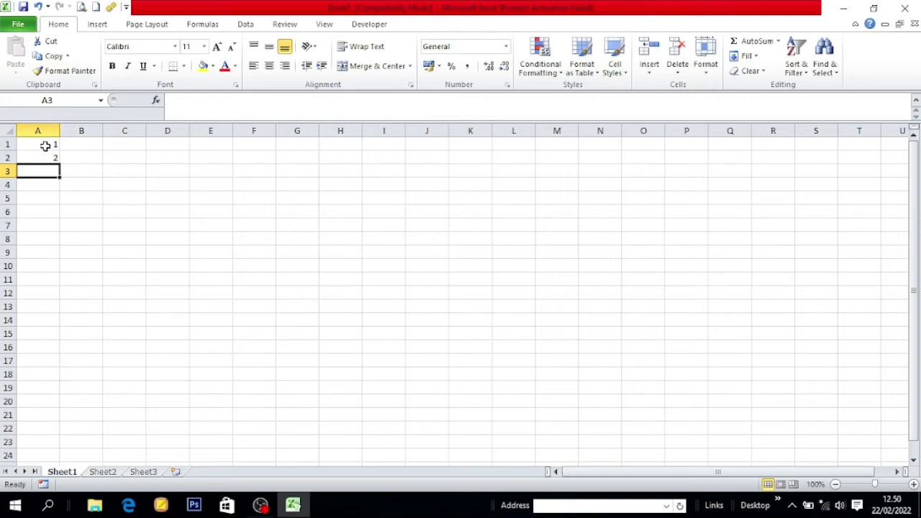
pyautogui.moveTo(44, 146); pyautogui.dragTo(45, 154)
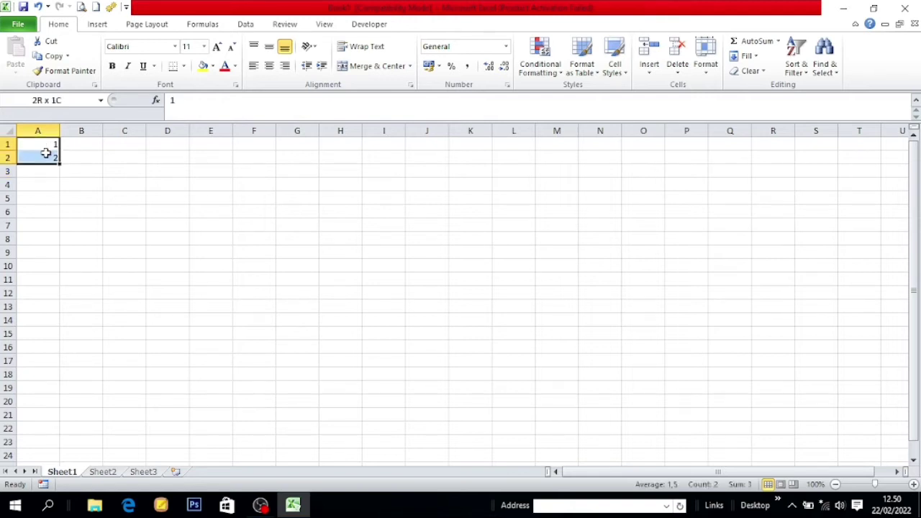
pyautogui.moveTo(45, 153); pyautogui.dragTo(46, 154)
pyautogui.moveTo(57, 163); pyautogui.dragTo(59, 266)
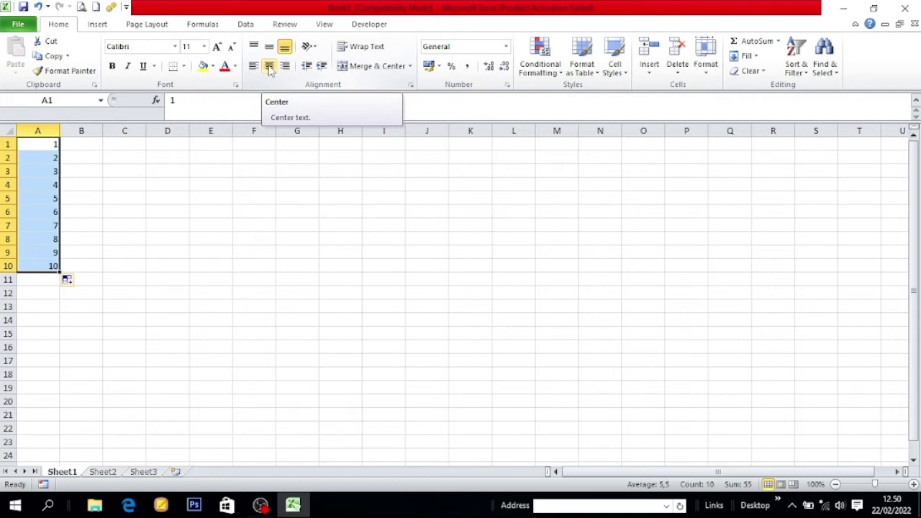
pyautogui.click(270, 68)
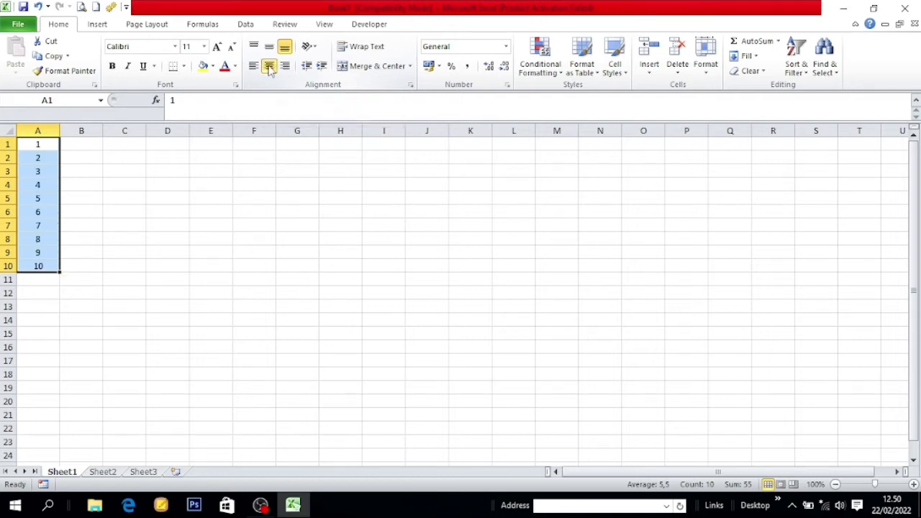
pyautogui.click(87, 145)
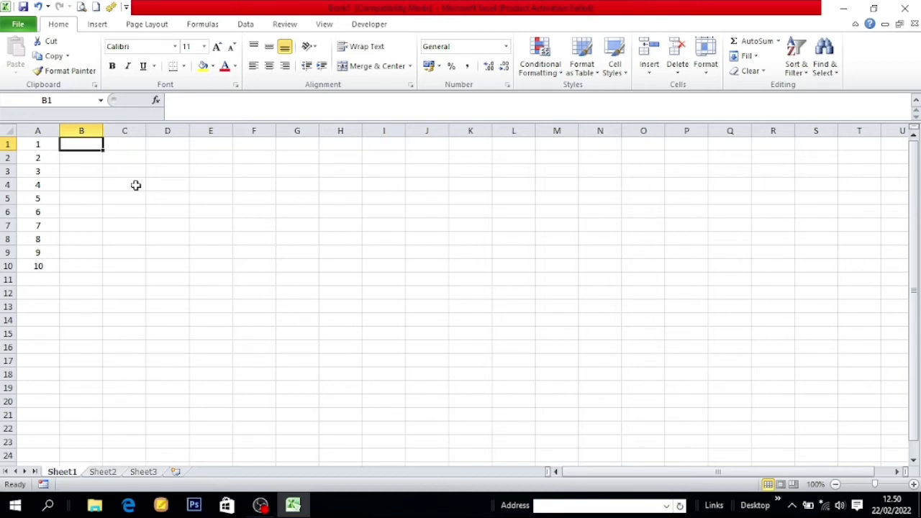
# Put an x in every cell of B1:B10 and centre-align them.
pyautogui.write('x')
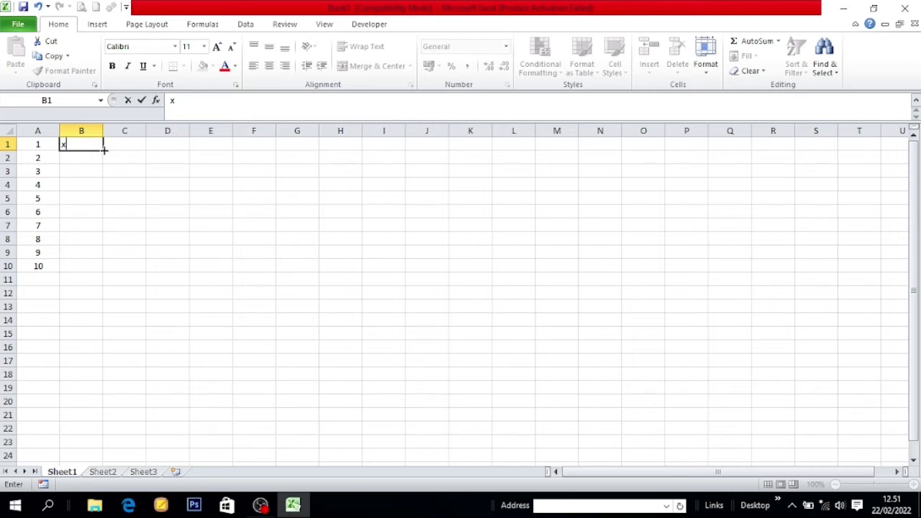
pyautogui.moveTo(104, 149); pyautogui.dragTo(103, 272)
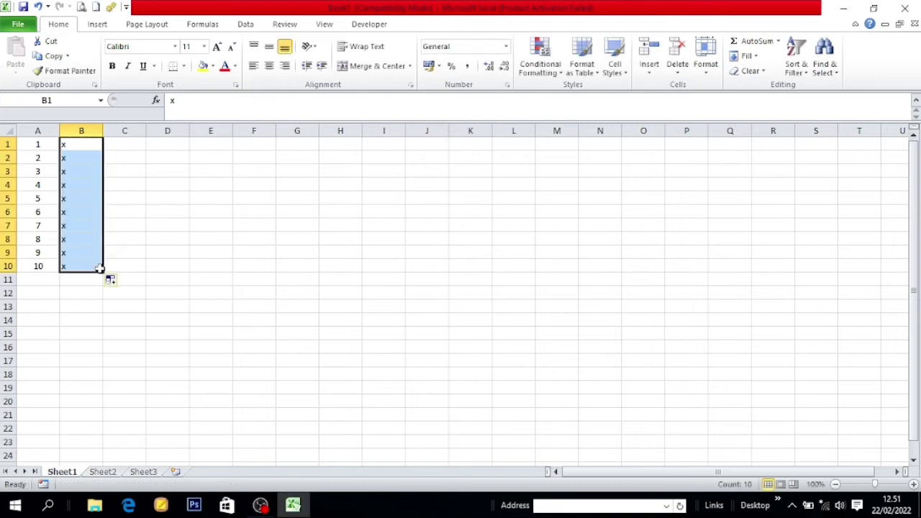
pyautogui.click(269, 66)
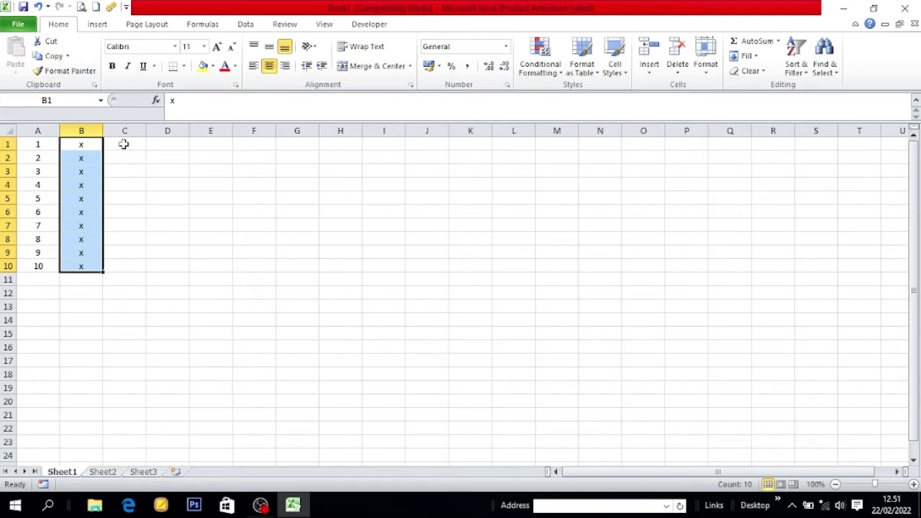
pyautogui.click(124, 145)
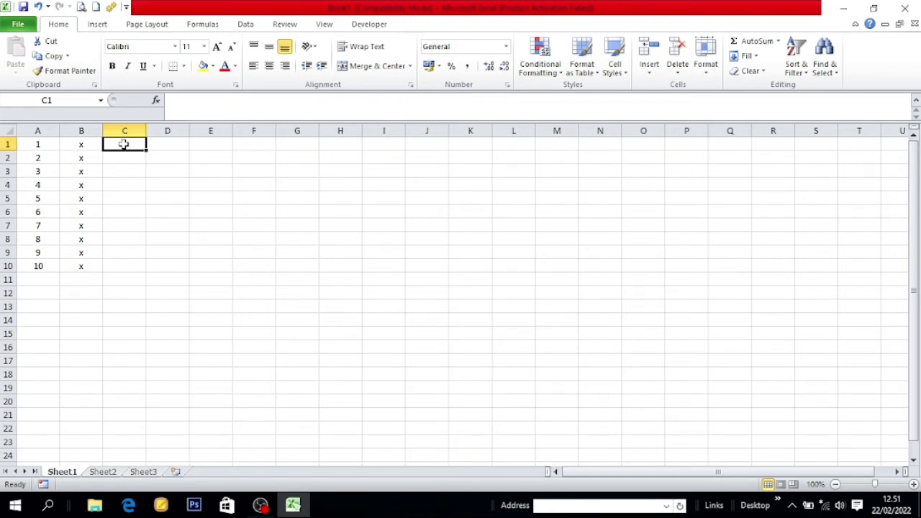
# Fill C1:C10 with the number 3, centred.
pyautogui.write('3')
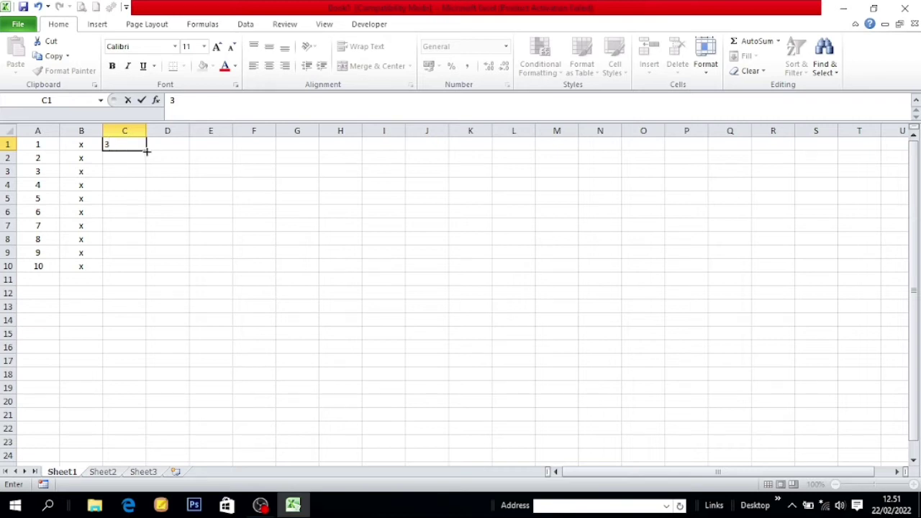
pyautogui.moveTo(146, 151); pyautogui.dragTo(143, 271)
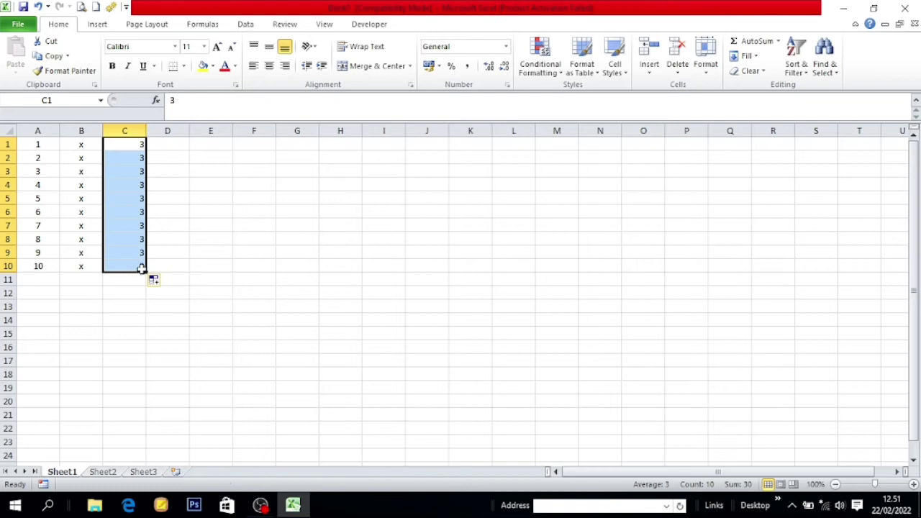
pyautogui.click(271, 71)
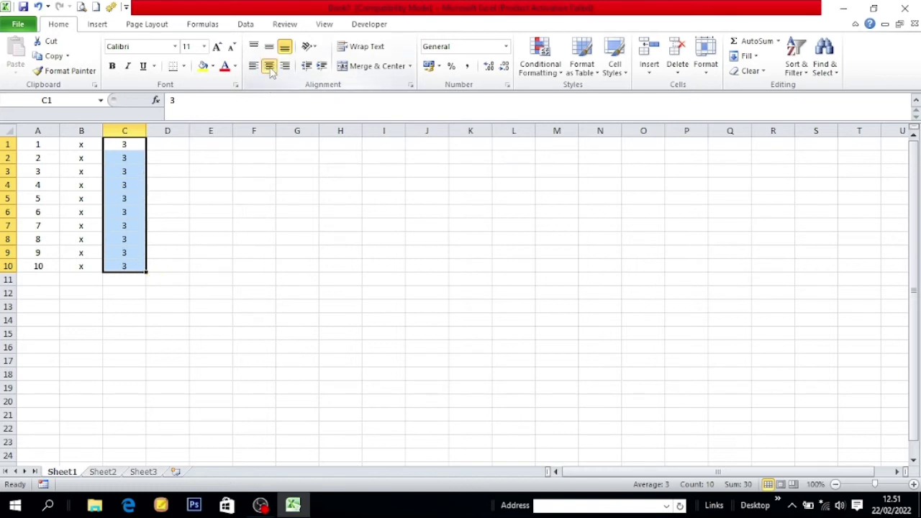
pyautogui.click(173, 144)
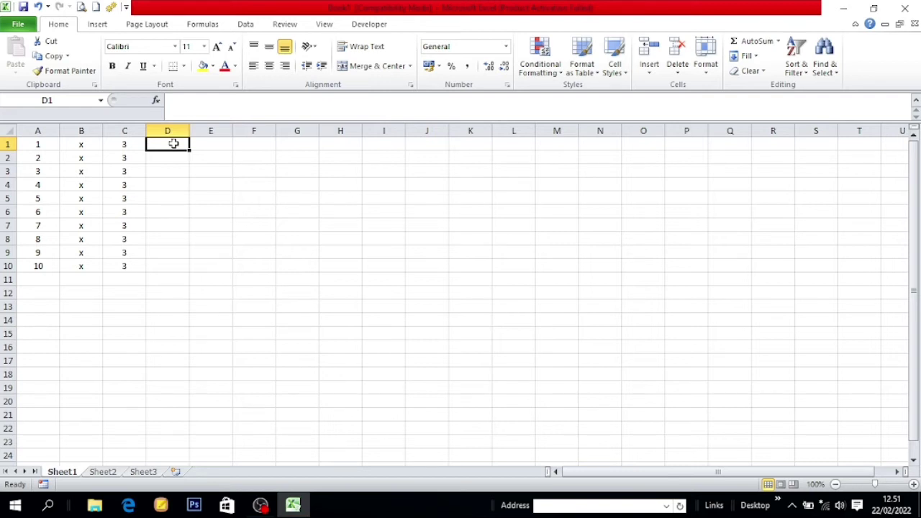
# Enter '= in D1, fill it down to D10 and centre the equals signs.
pyautogui.doubleClick(173, 144)
pyautogui.write("'=")
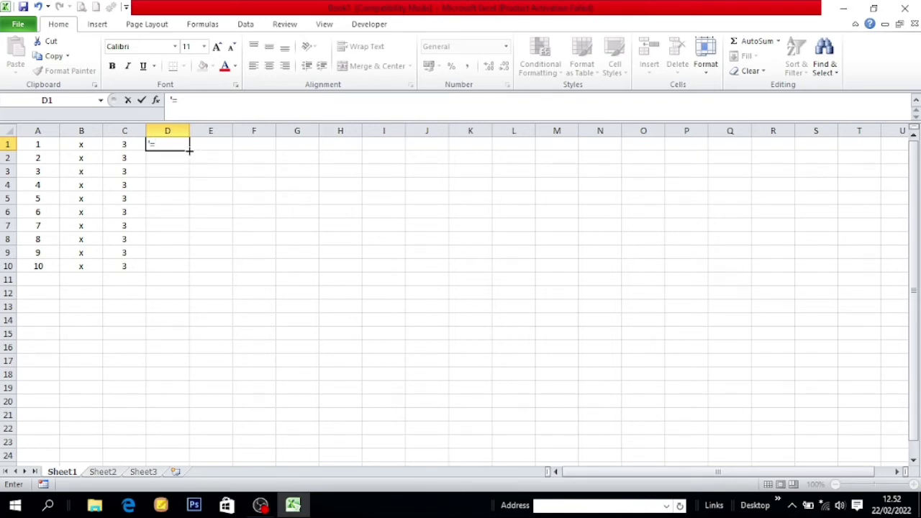
pyautogui.moveTo(190, 149); pyautogui.dragTo(191, 249)
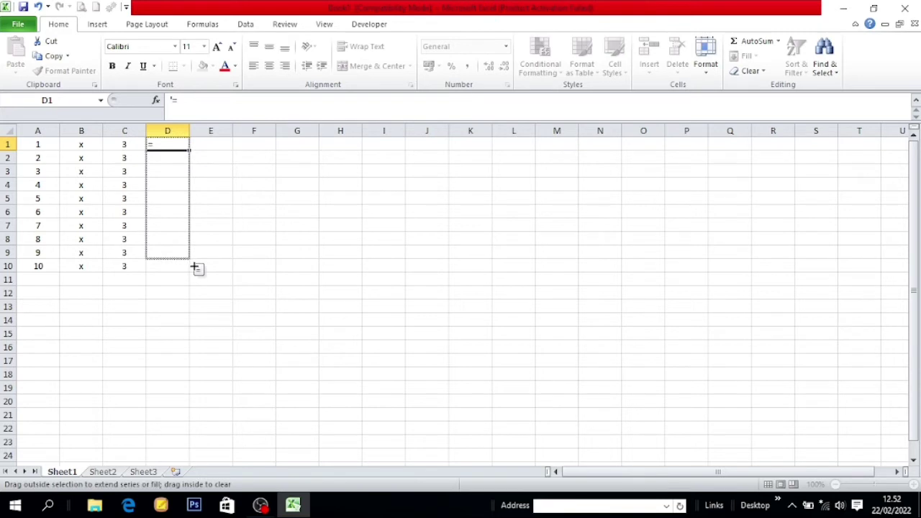
pyautogui.moveTo(192, 259); pyautogui.dragTo(195, 273)
pyautogui.click(269, 67)
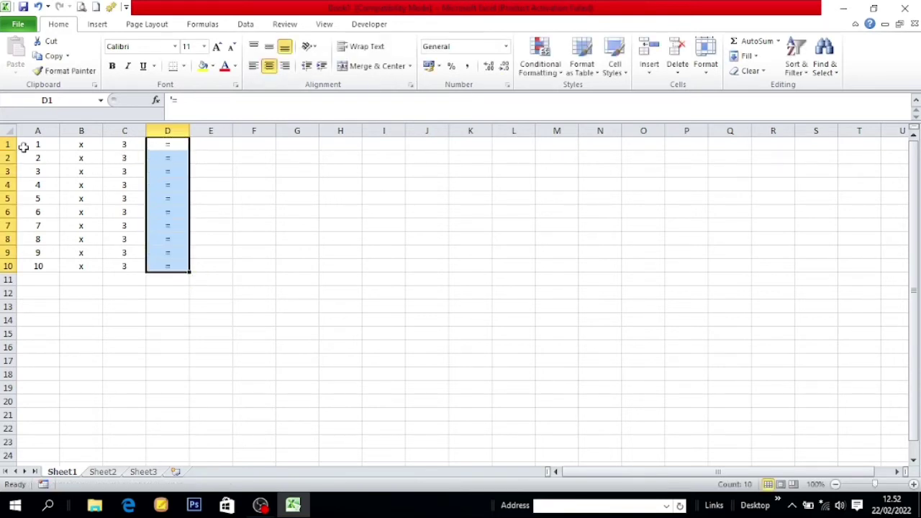
pyautogui.click(210, 144)
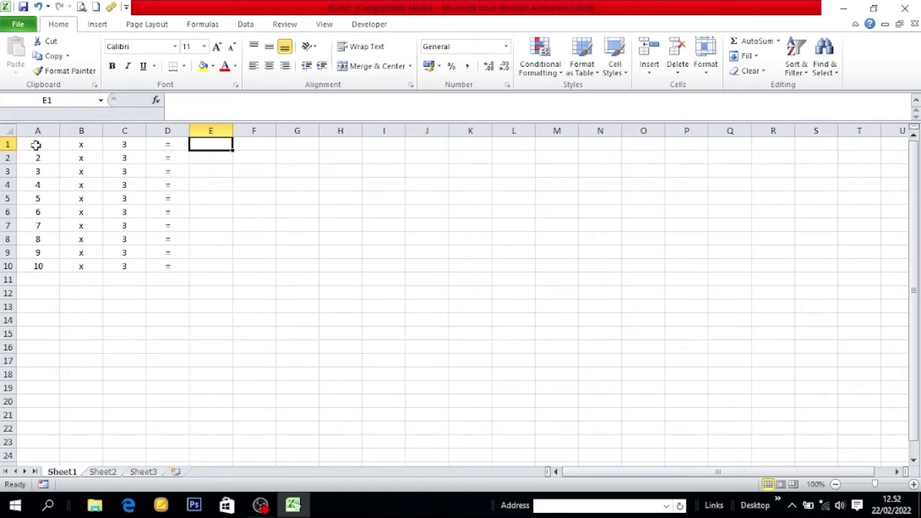
# Select A1:E10, briefly collapsing and then restoring the ribbon.
pyautogui.moveTo(36, 145)
pyautogui.mouseDown()
pyautogui.moveTo(205, 171)
pyautogui.moveTo(215, 265)
pyautogui.mouseUp()
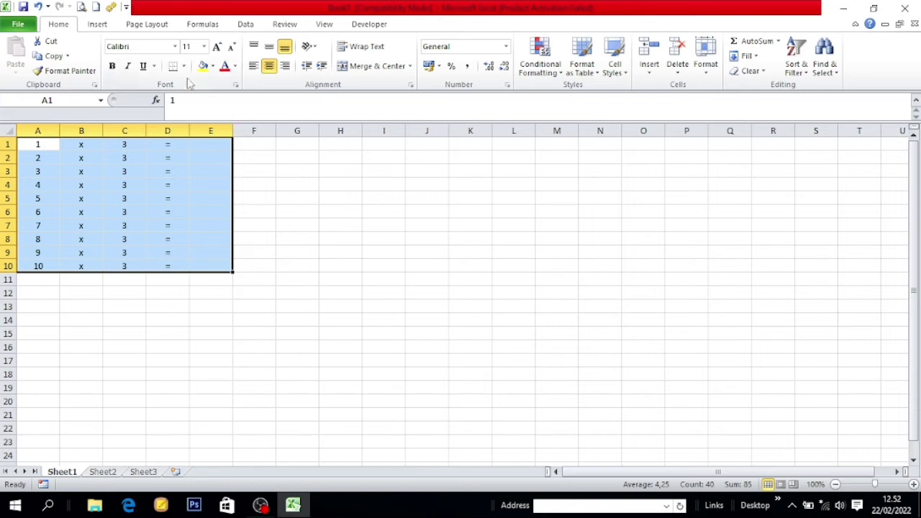
pyautogui.doubleClick(59, 24)
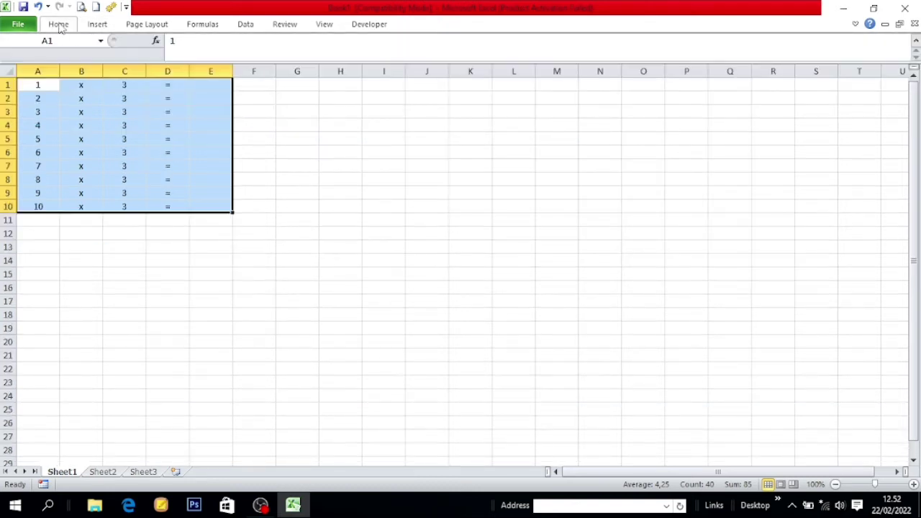
pyautogui.doubleClick(59, 24)
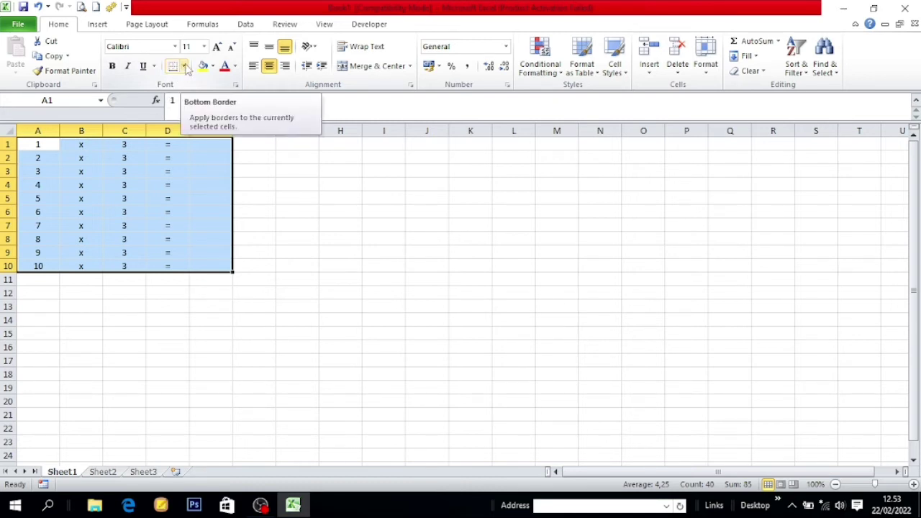
# Apply All Borders to the selected A1:E10 table.
pyautogui.click(185, 67)
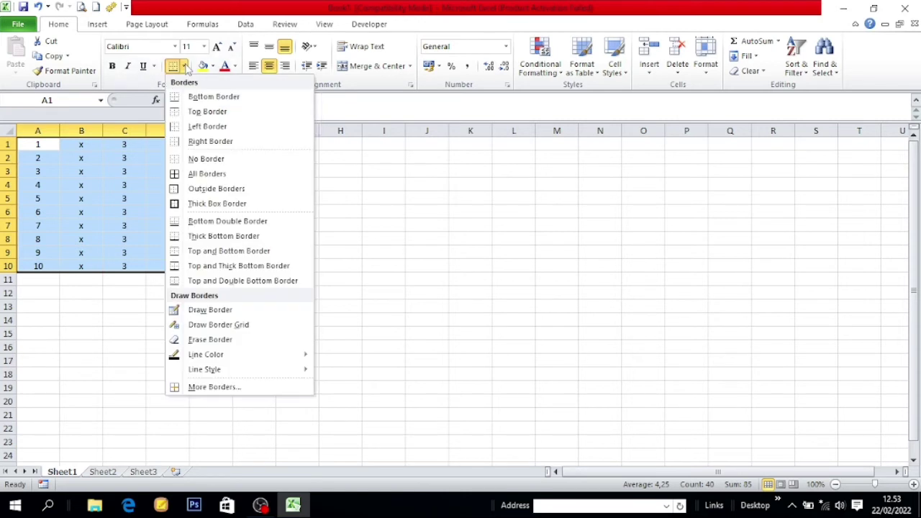
pyautogui.click(199, 175)
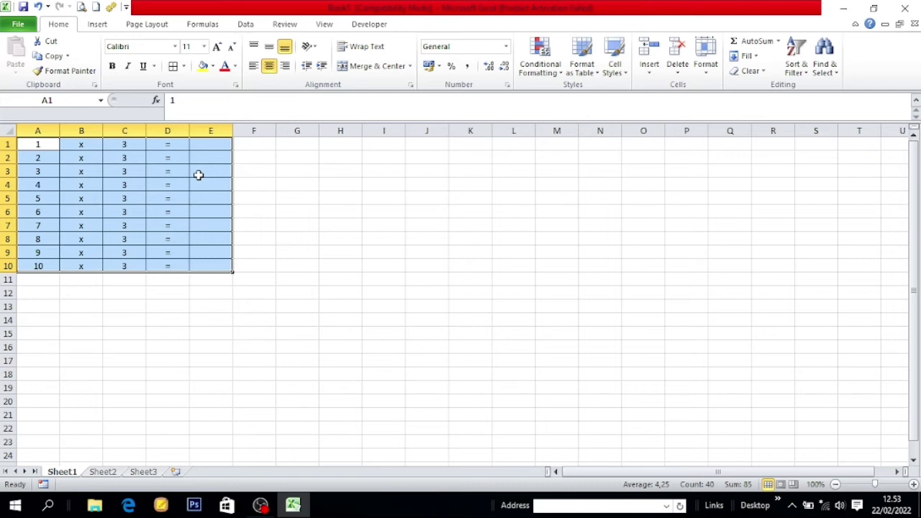
pyautogui.click(249, 180)
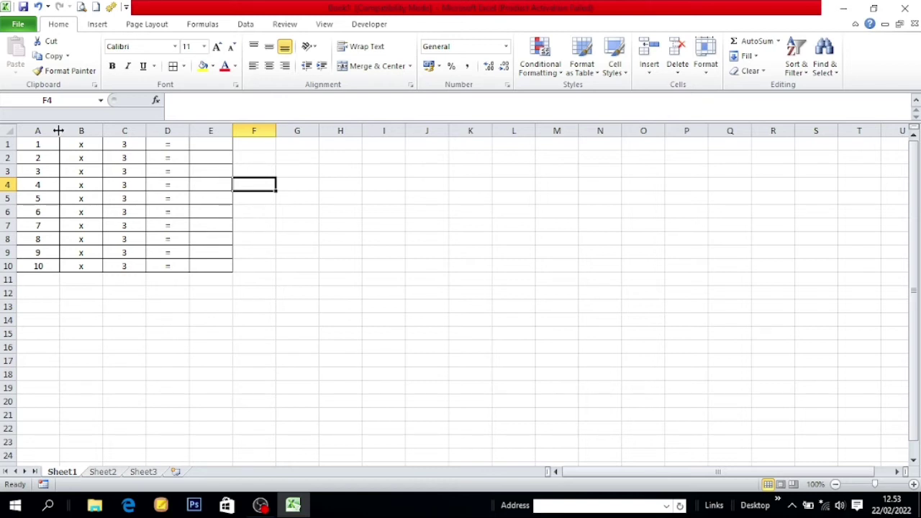
# Narrow column A and make row 1 slightly taller by dragging header borders.
pyautogui.moveTo(59, 131); pyautogui.dragTo(43, 130)
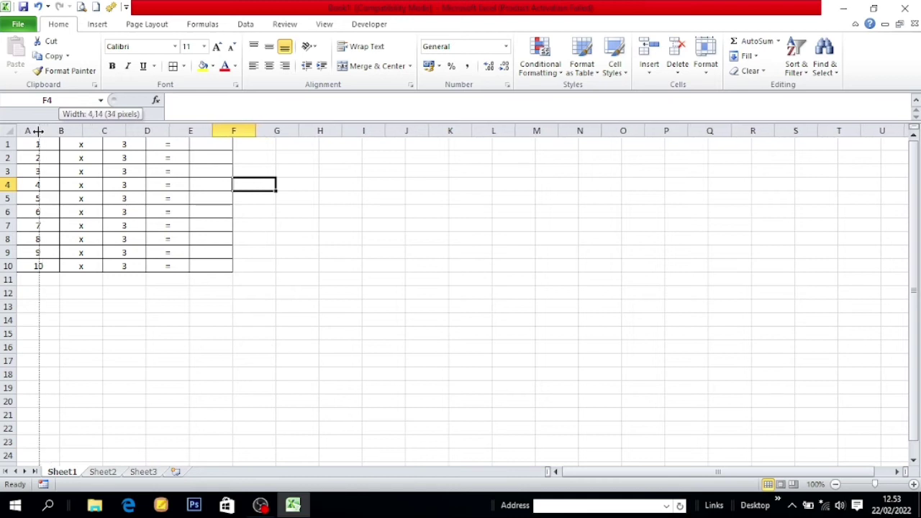
pyautogui.moveTo(43, 130); pyautogui.dragTo(36, 130)
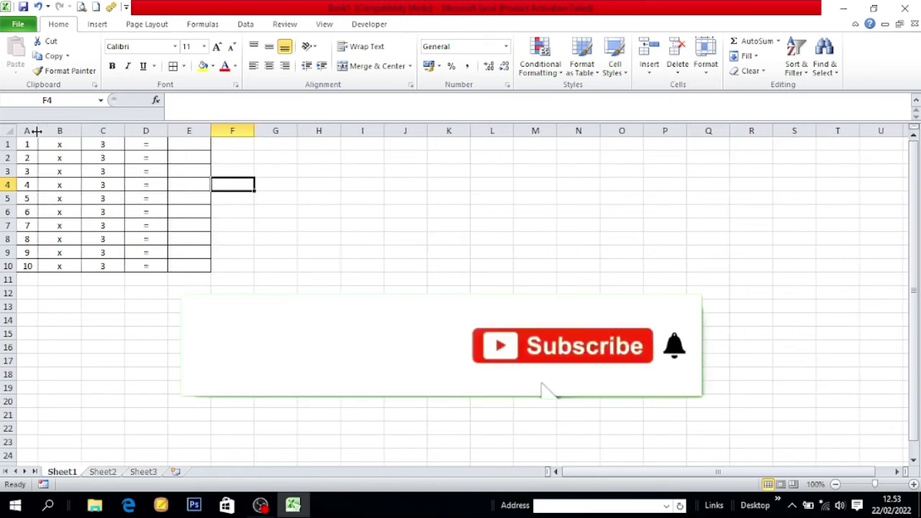
pyautogui.moveTo(36, 131); pyautogui.dragTo(65, 134)
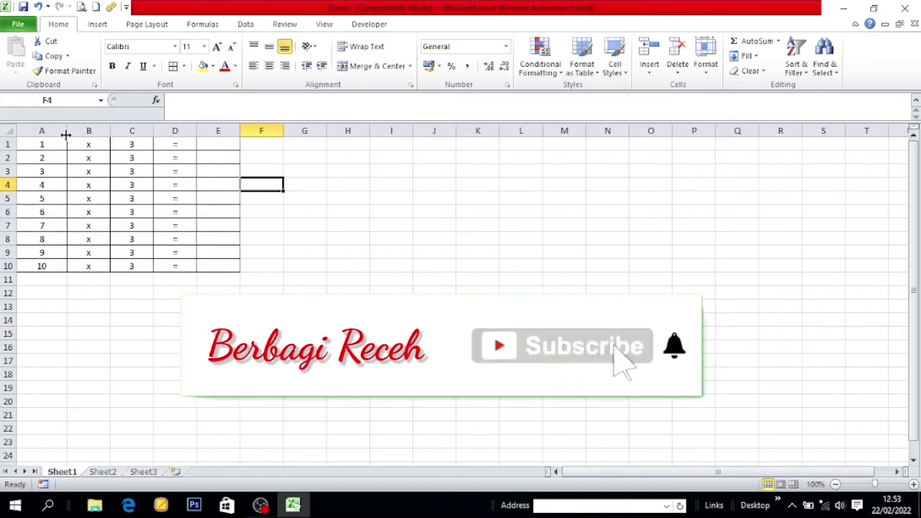
pyautogui.moveTo(66, 135); pyautogui.dragTo(43, 131)
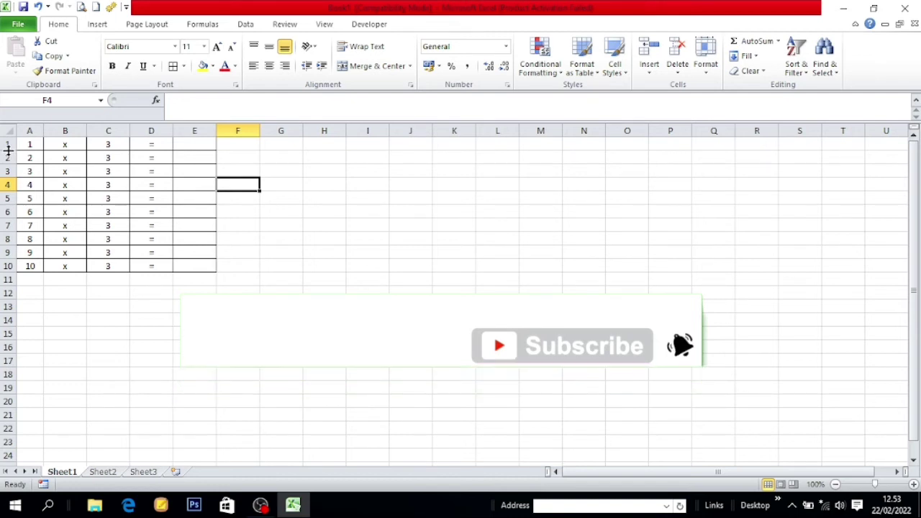
pyautogui.moveTo(9, 151)
pyautogui.mouseDown()
pyautogui.moveTo(10, 176)
pyautogui.moveTo(7, 152)
pyautogui.mouseUp()
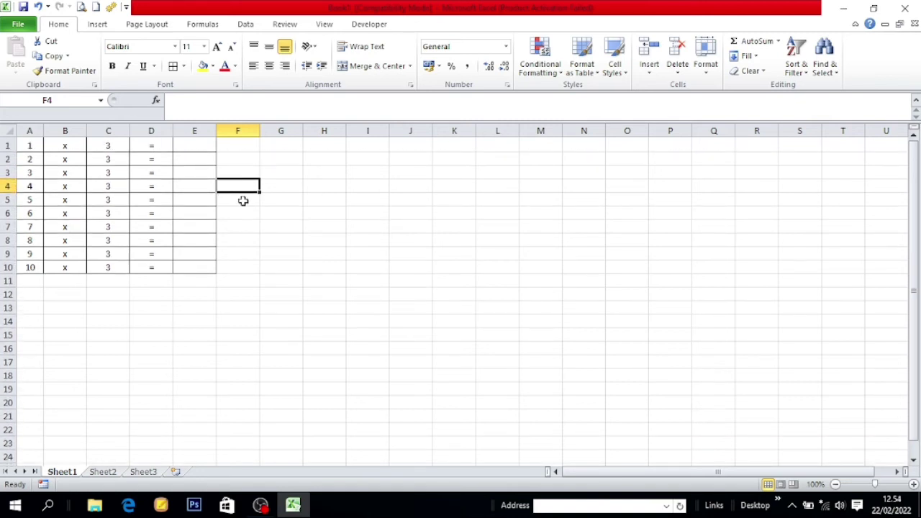
pyautogui.click(271, 209)
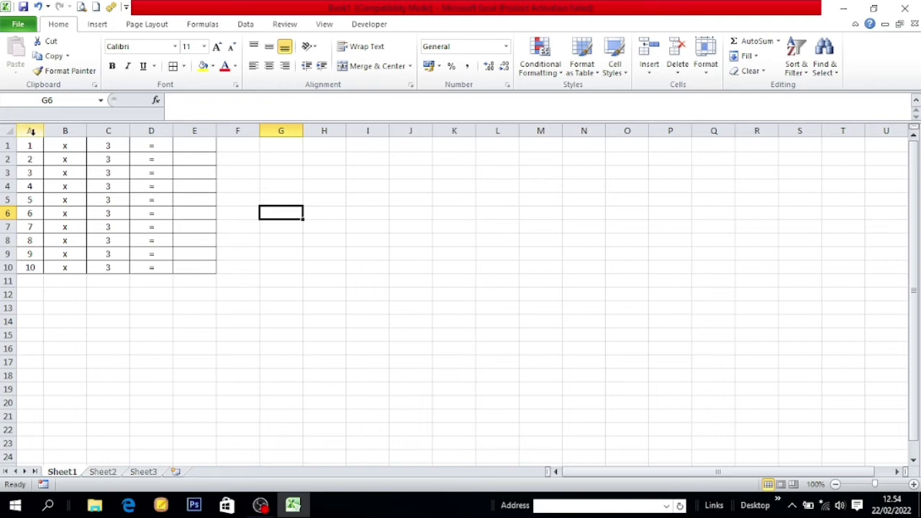
# Give columns A through E one uniform narrow width.
pyautogui.click(31, 131)
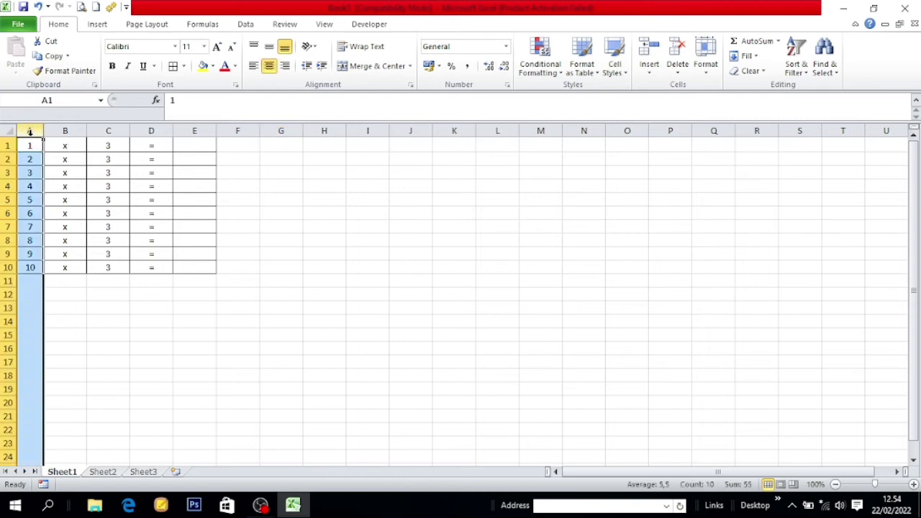
pyautogui.moveTo(30, 131)
pyautogui.mouseDown()
pyautogui.moveTo(191, 141)
pyautogui.moveTo(165, 131)
pyautogui.mouseUp()
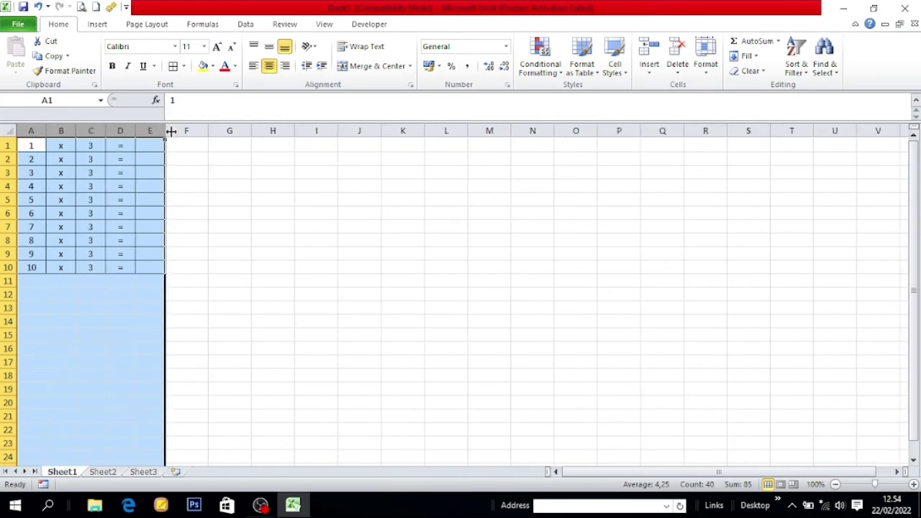
pyautogui.click(198, 177)
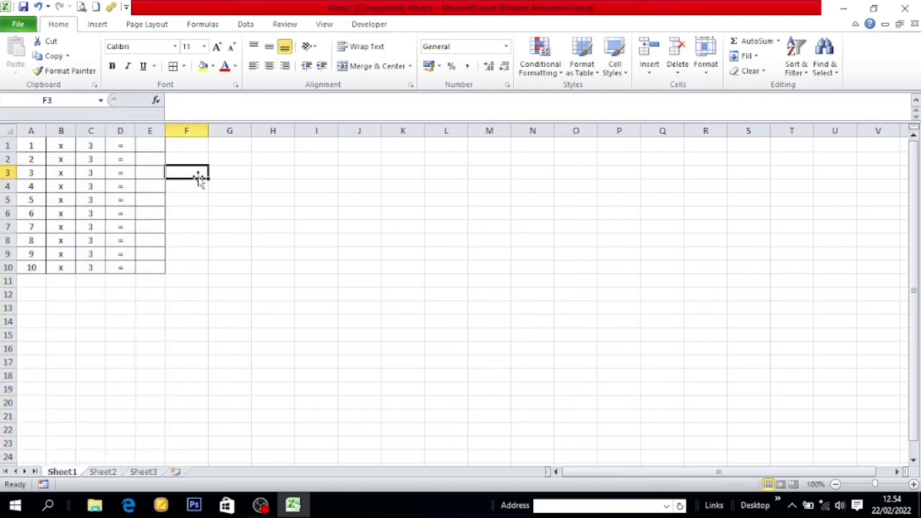
# Zoom the worksheet in to 140%.
pyautogui.click(913, 485)
pyautogui.click(913, 484)
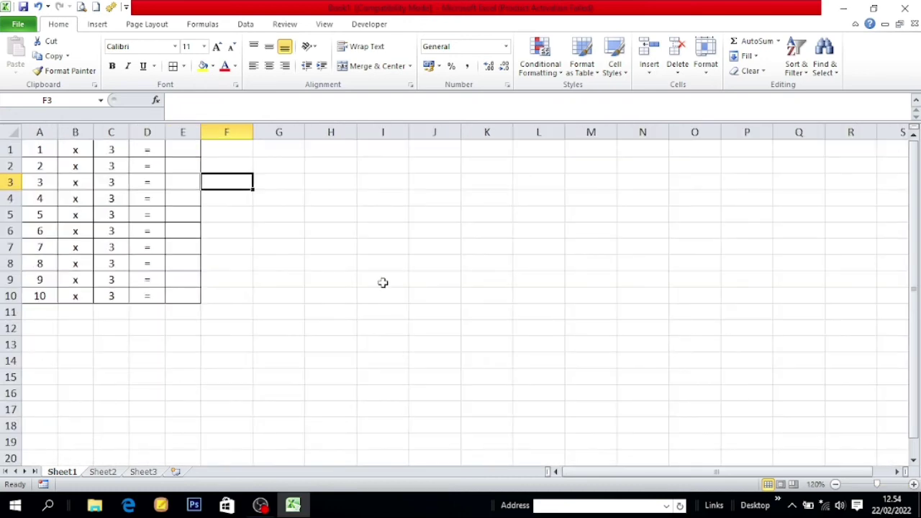
pyautogui.click(913, 484)
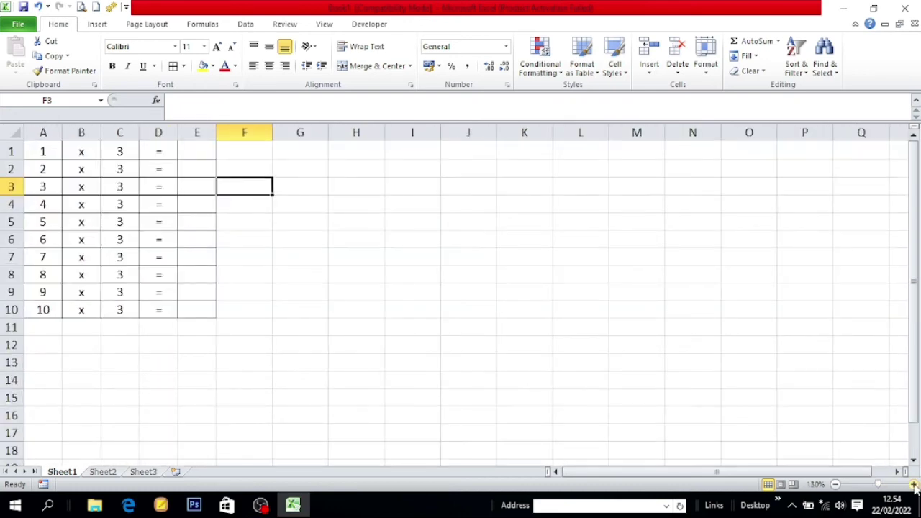
pyautogui.click(914, 484)
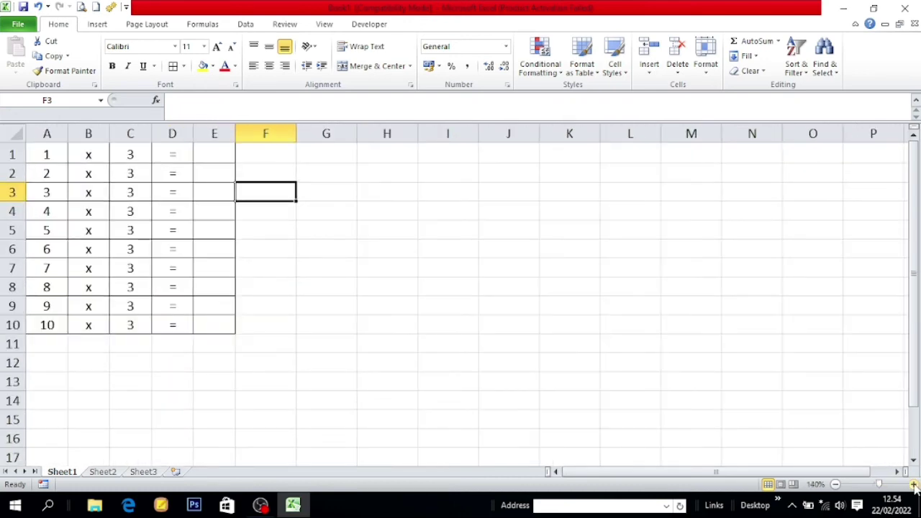
# Begin a formula in cell E1 with an equals sign.
pyautogui.click(377, 217)
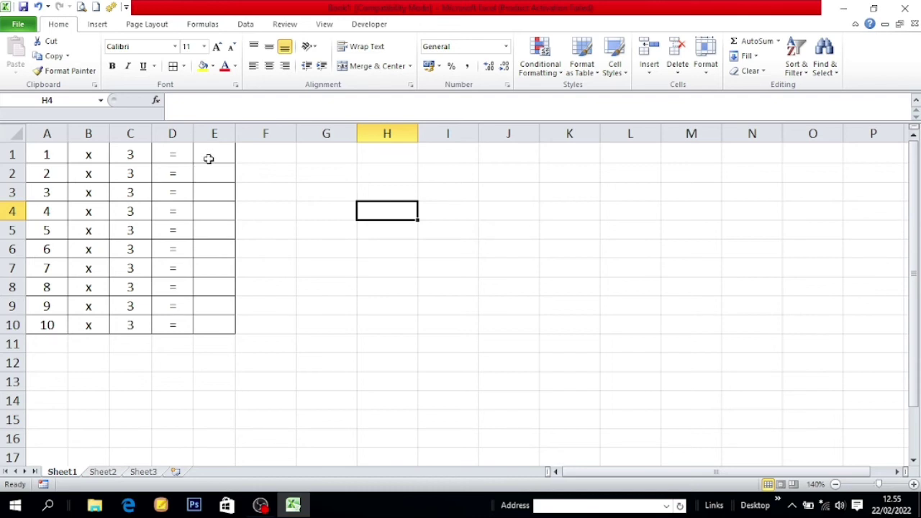
pyautogui.click(214, 157)
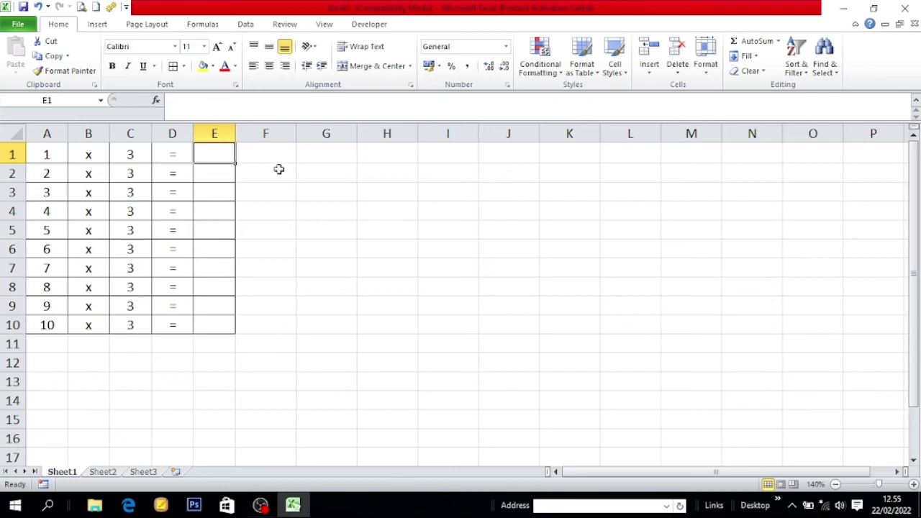
pyautogui.write('=')
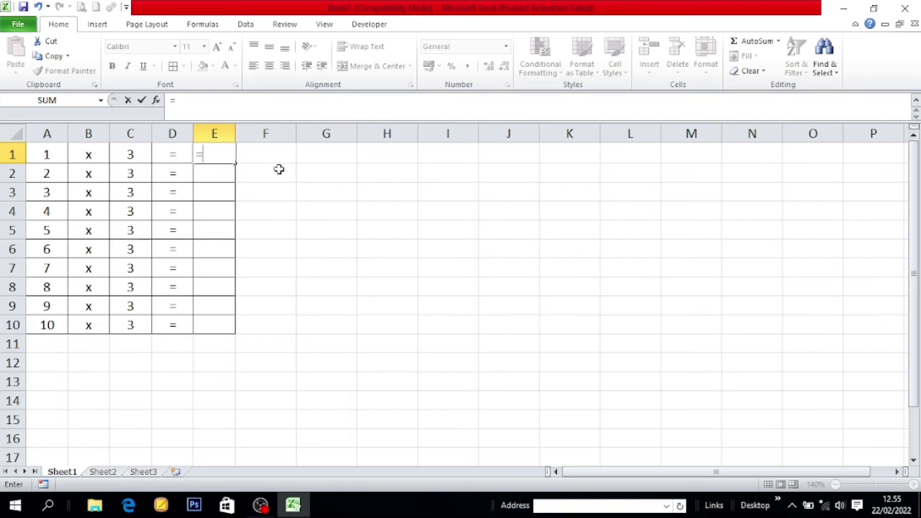
# Finish E1's formula as =A1*C1 so it shows 3, then reselect E1.
pyautogui.click(46, 154)
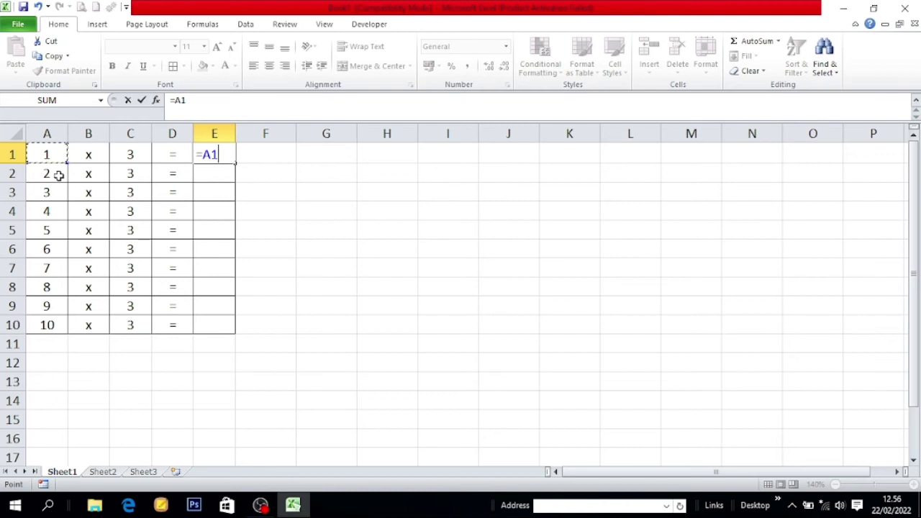
pyautogui.write('*')
pyautogui.click(127, 154)
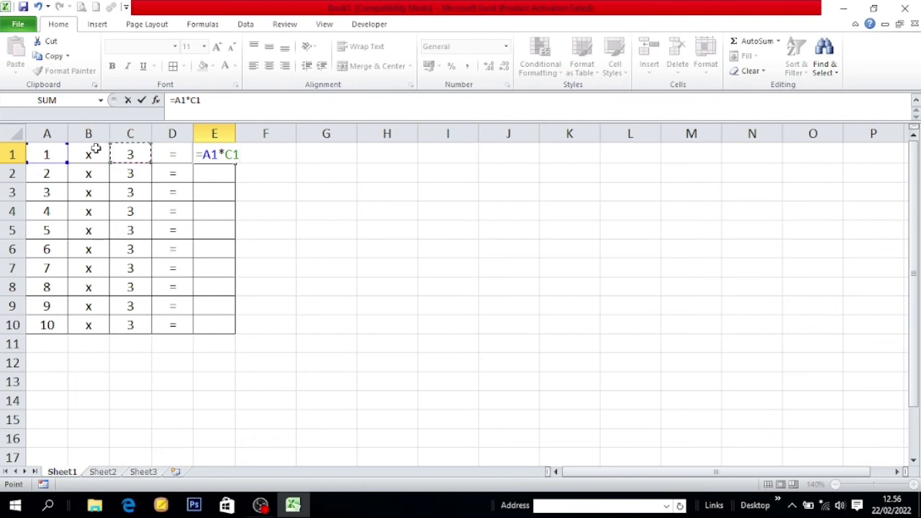
pyautogui.press('Return')
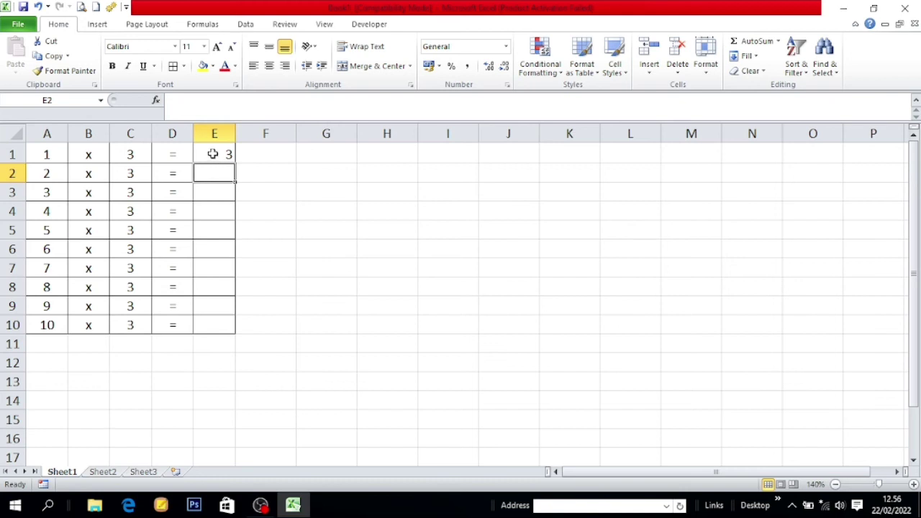
pyautogui.click(213, 154)
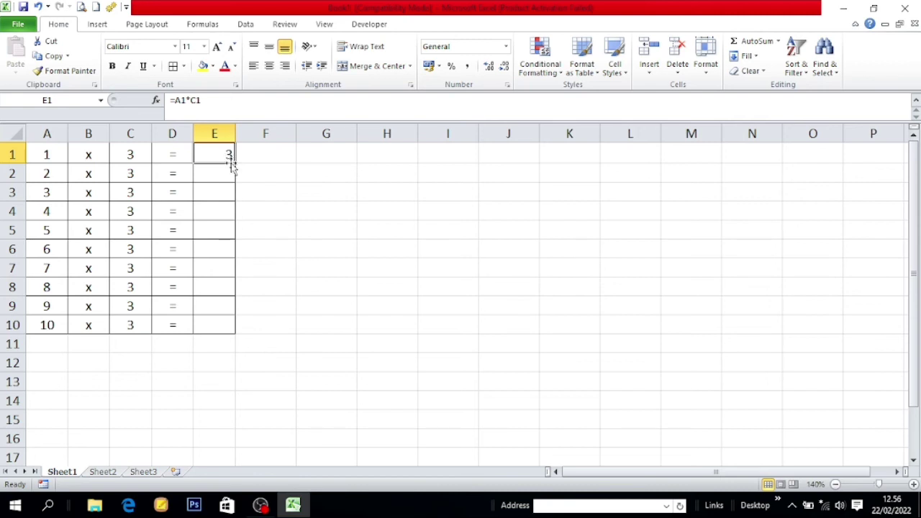
pyautogui.moveTo(235, 164); pyautogui.dragTo(224, 330)
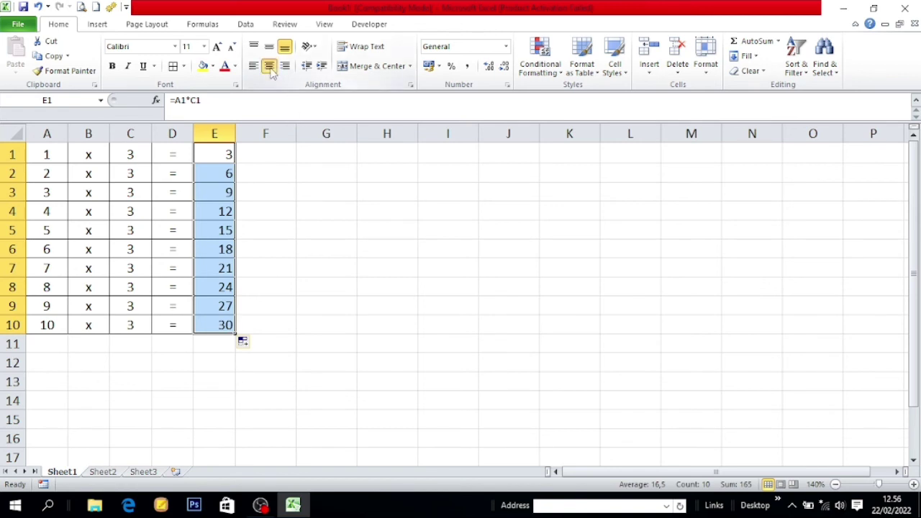
pyautogui.click(268, 155)
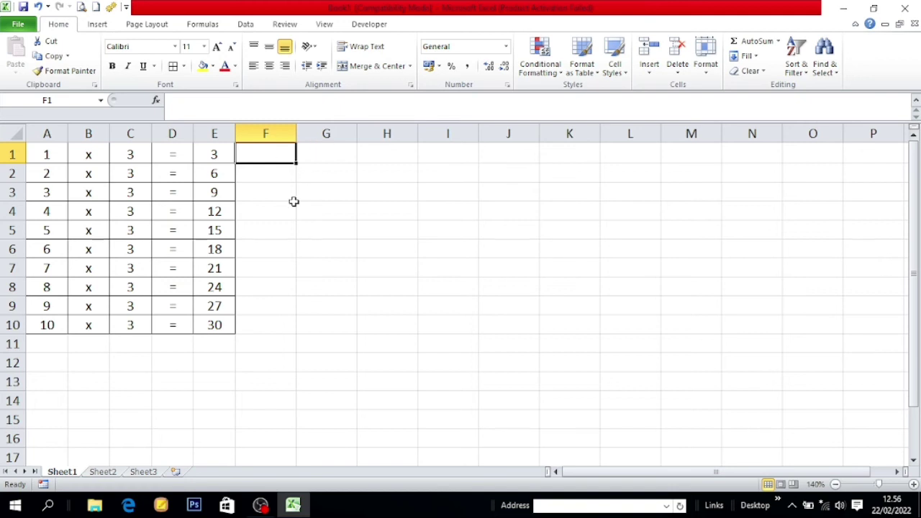
pyautogui.click(318, 193)
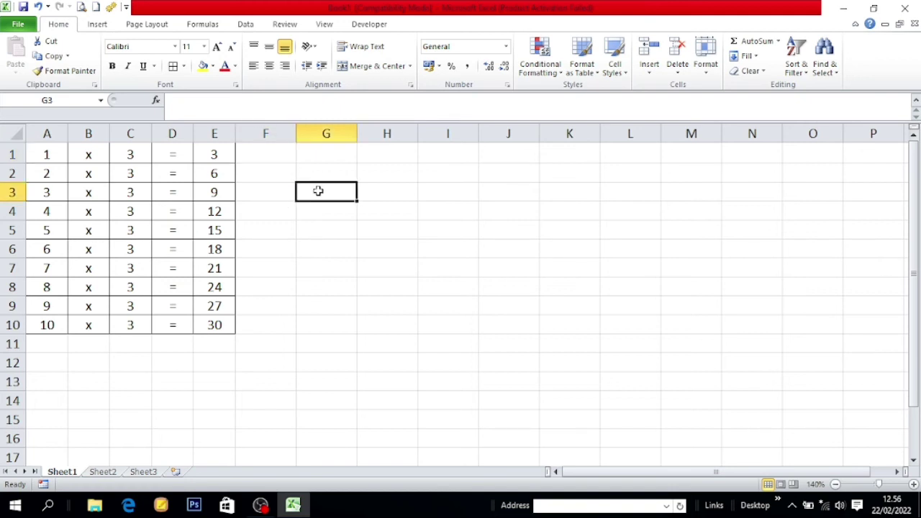
# Fill C1:C10 with 5 and select E1:E10 to review the products.
pyautogui.click(133, 154)
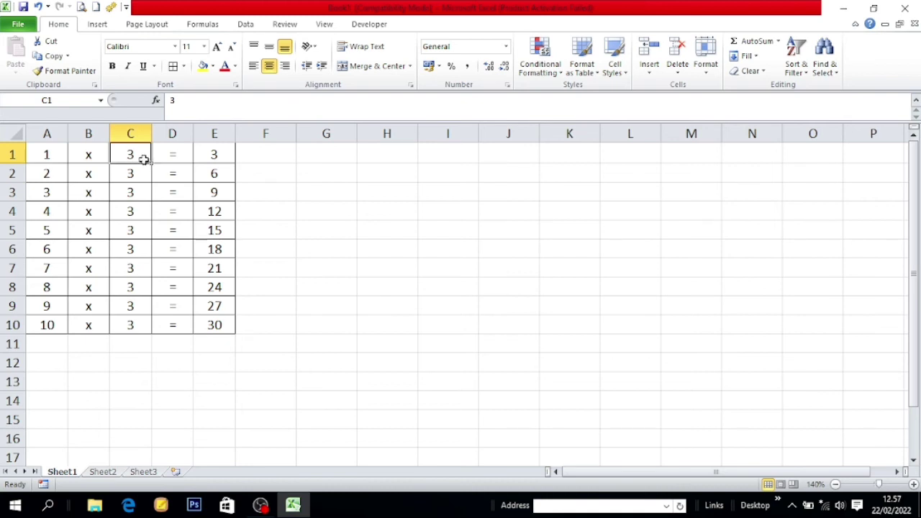
pyautogui.write('5')
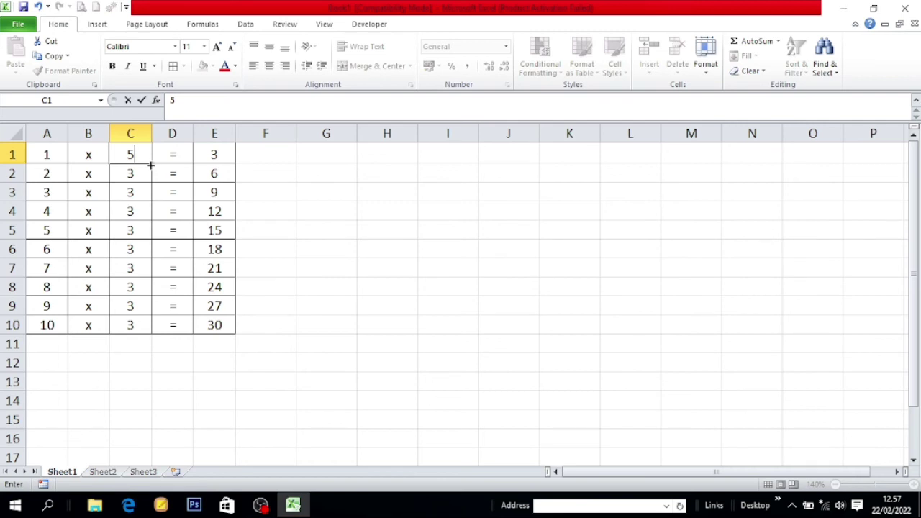
pyautogui.moveTo(151, 163); pyautogui.dragTo(153, 331)
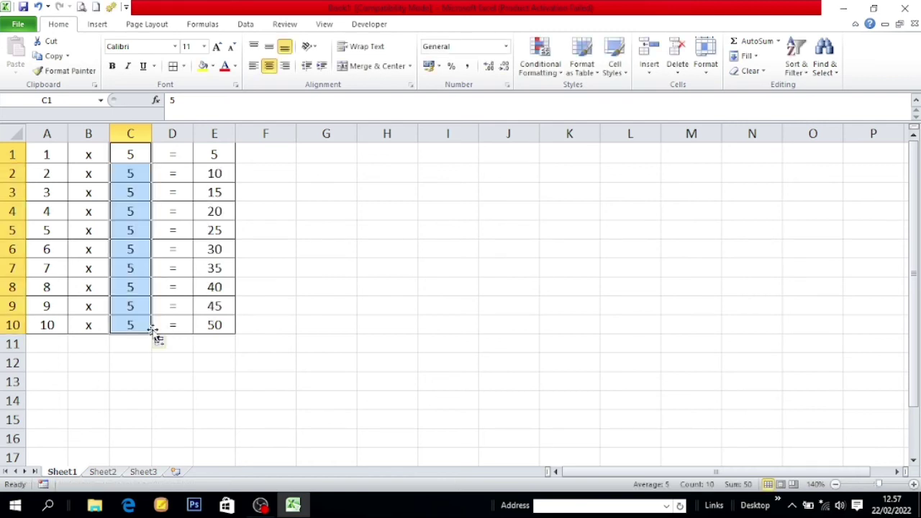
pyautogui.click(225, 160)
pyautogui.moveTo(224, 159); pyautogui.dragTo(219, 326)
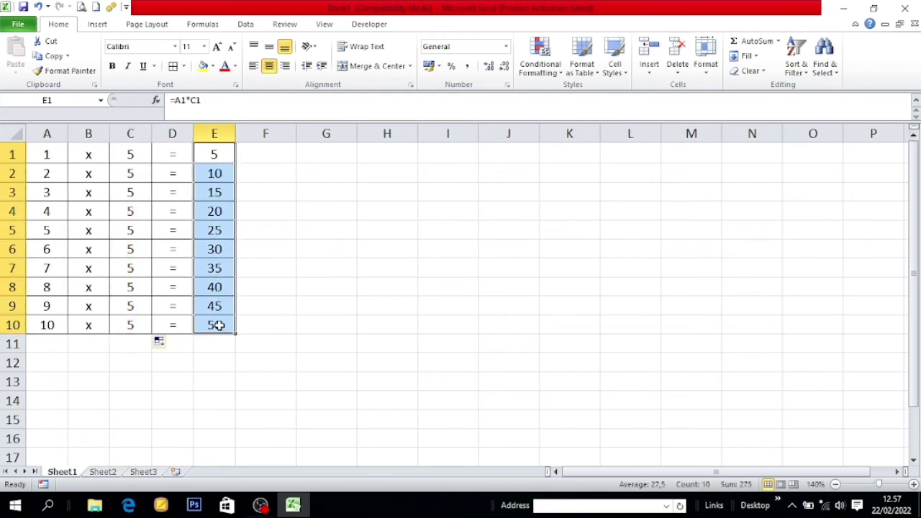
# Change the multiplier to 9 and fill it down C1:C10.
pyautogui.click(139, 155)
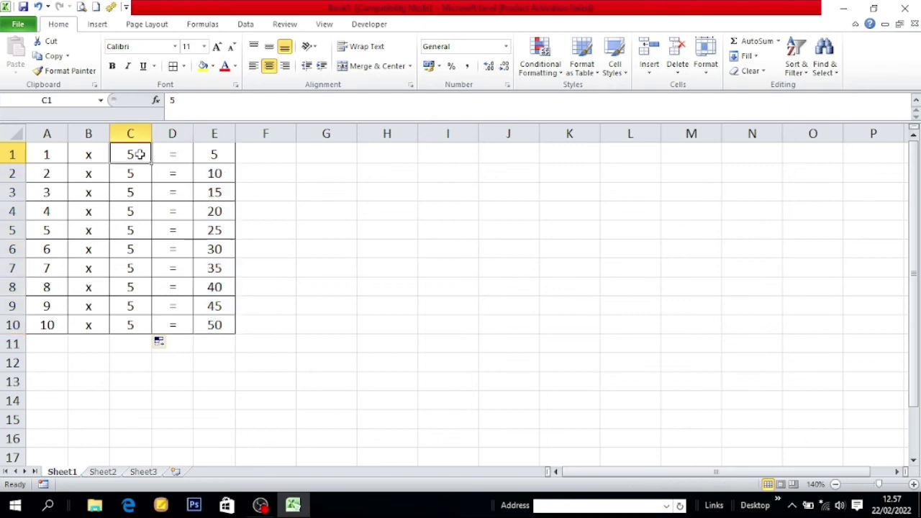
pyautogui.write('9')
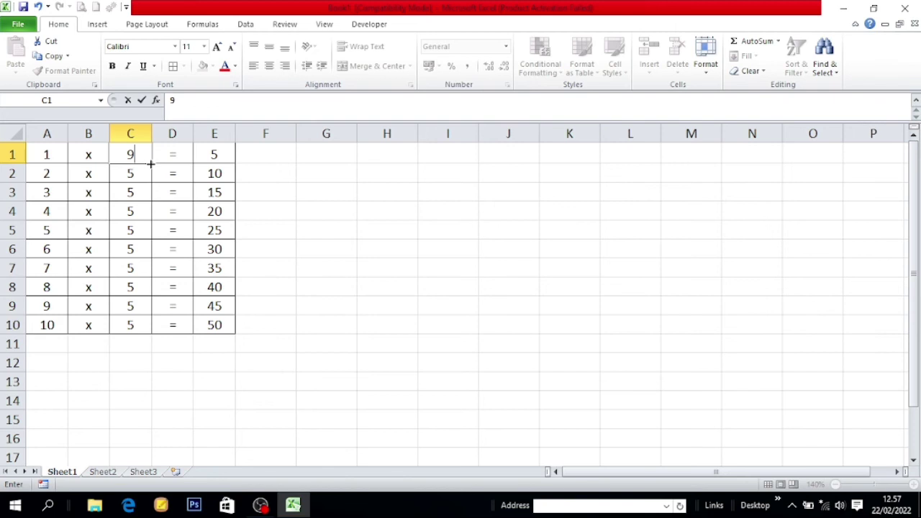
pyautogui.moveTo(150, 164); pyautogui.dragTo(146, 330)
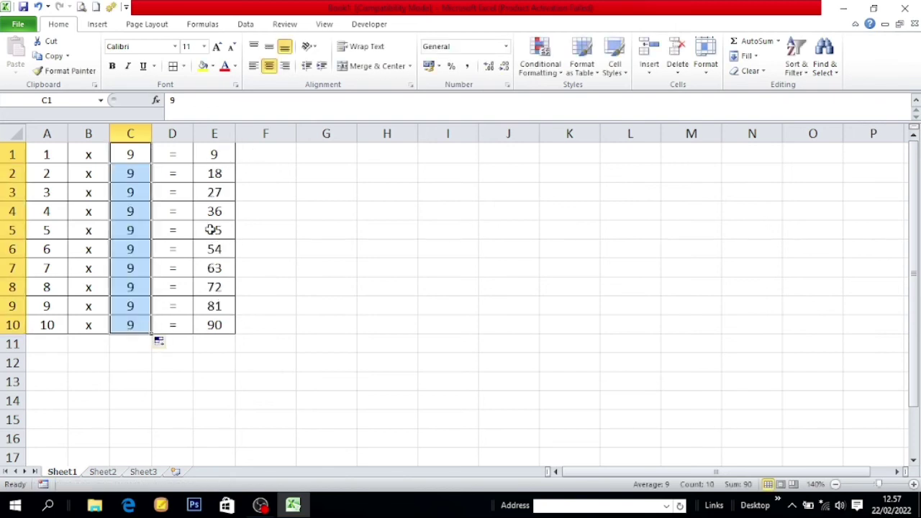
pyautogui.click(285, 197)
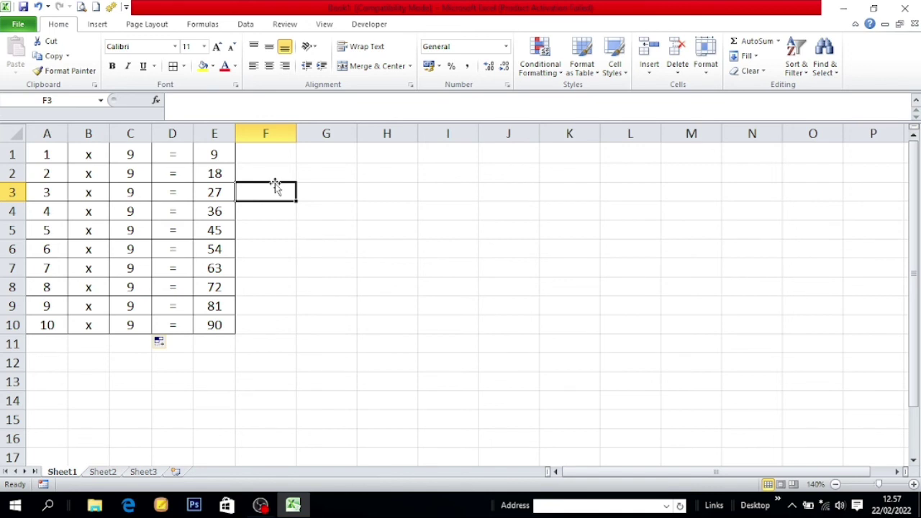
pyautogui.click(308, 250)
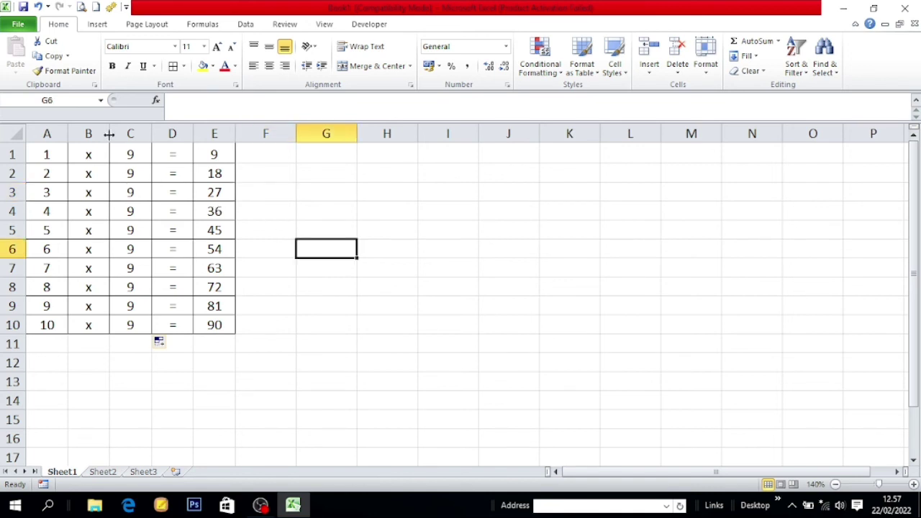
# Fill C1:C10 with 5 and delete the results in E1:E10.
pyautogui.click(218, 155)
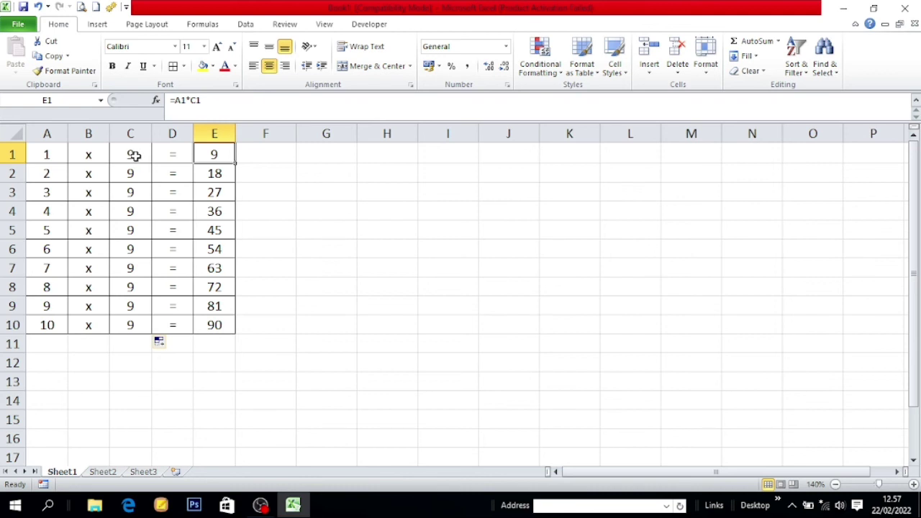
pyautogui.click(135, 156)
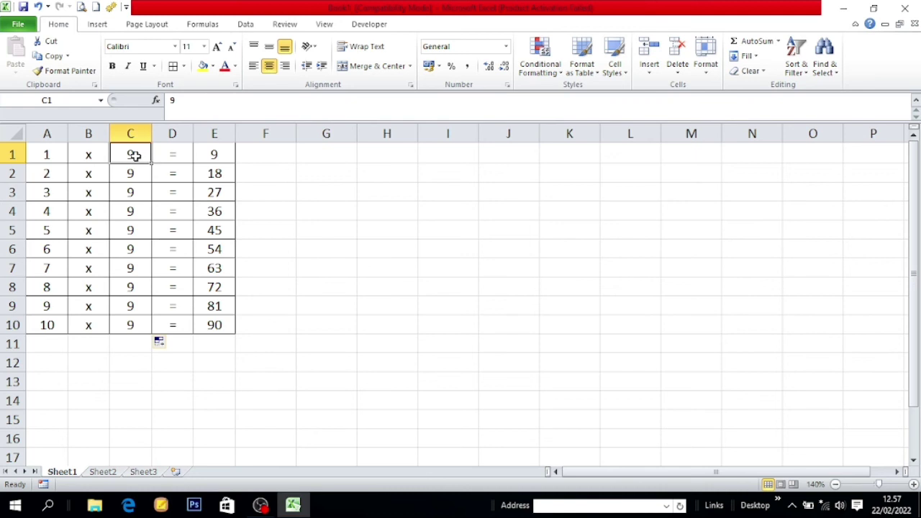
pyautogui.write('5')
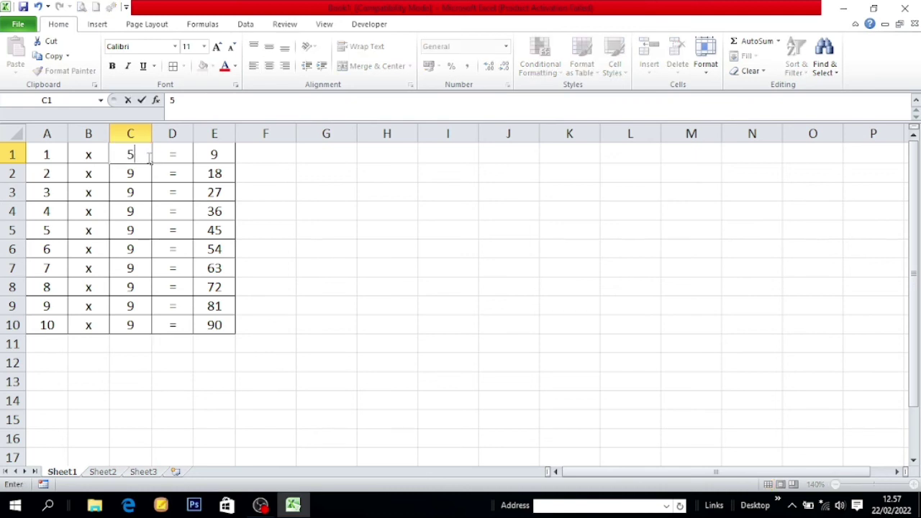
pyautogui.click(152, 162)
pyautogui.moveTo(152, 164); pyautogui.dragTo(154, 329)
pyautogui.moveTo(214, 154); pyautogui.dragTo(230, 327)
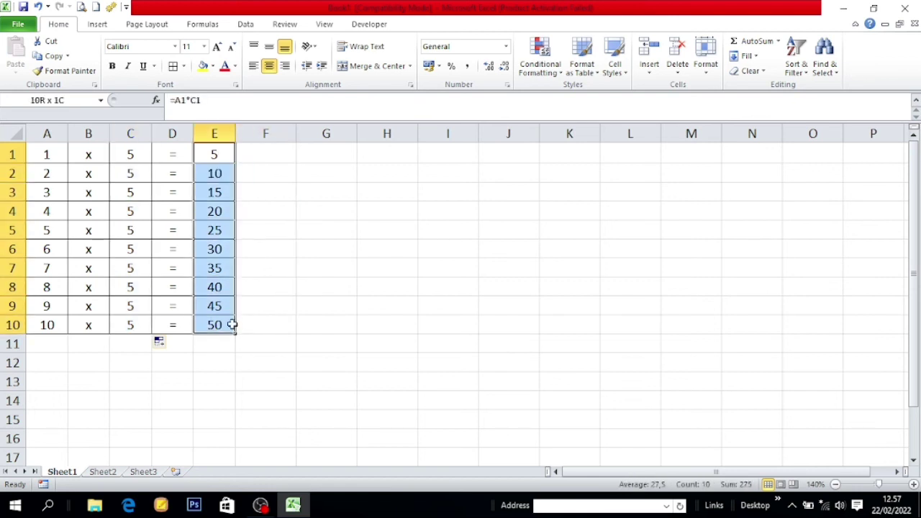
pyautogui.press('Delete')
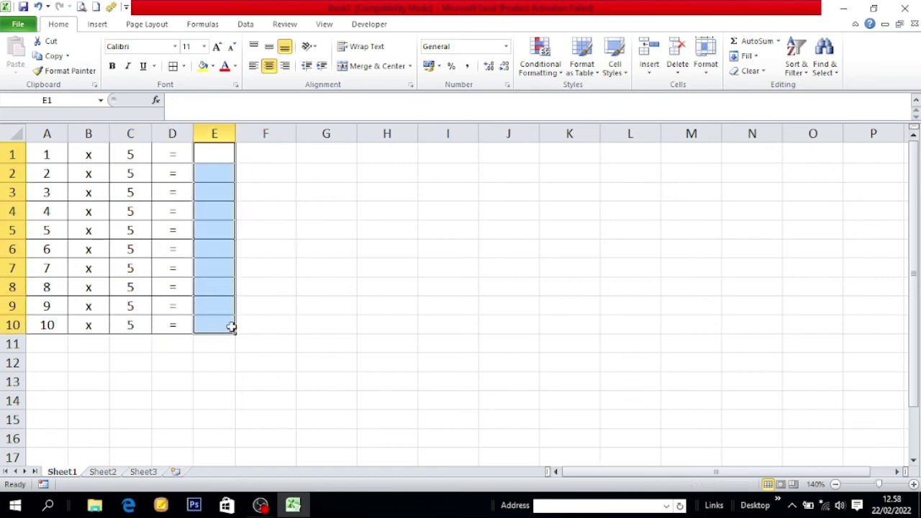
pyautogui.click(93, 158)
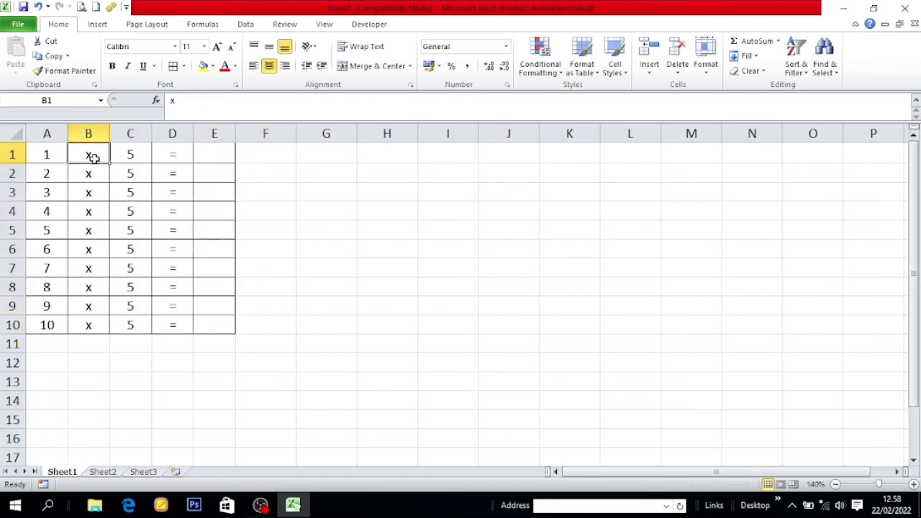
# Enter ':' in B1 and fill the colon down to B10.
pyautogui.write("'")
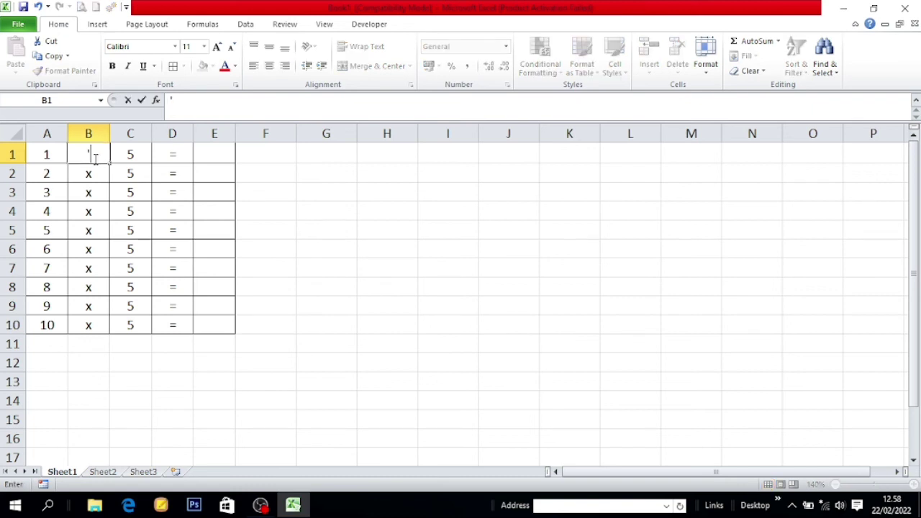
pyautogui.write(':')
pyautogui.press('Return')
pyautogui.click(93, 158)
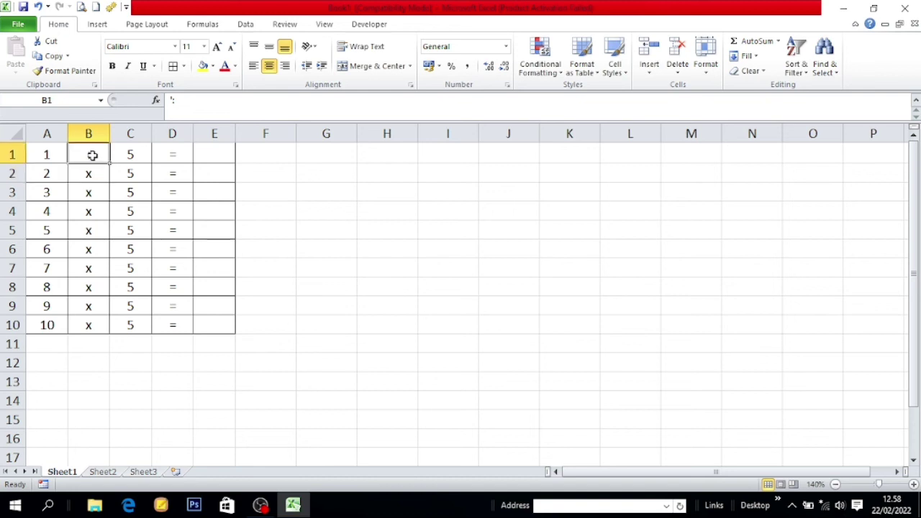
pyautogui.moveTo(109, 163); pyautogui.dragTo(92, 327)
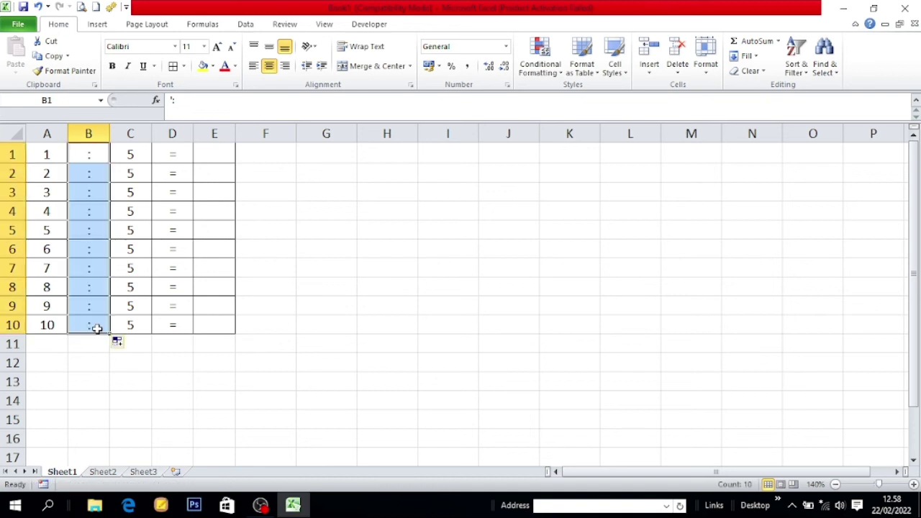
# Enter =A1/C1 in E1, fill it down to E10, and return to A1.
pyautogui.click(209, 158)
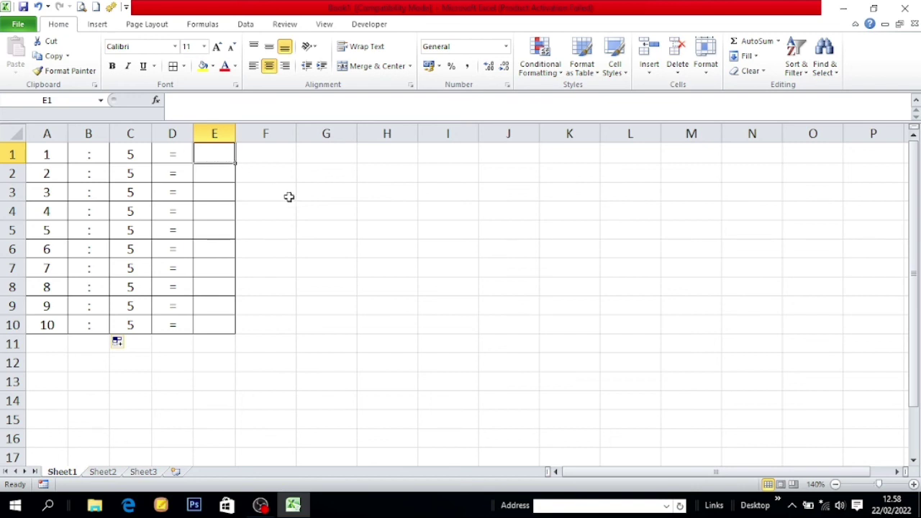
pyautogui.write('=')
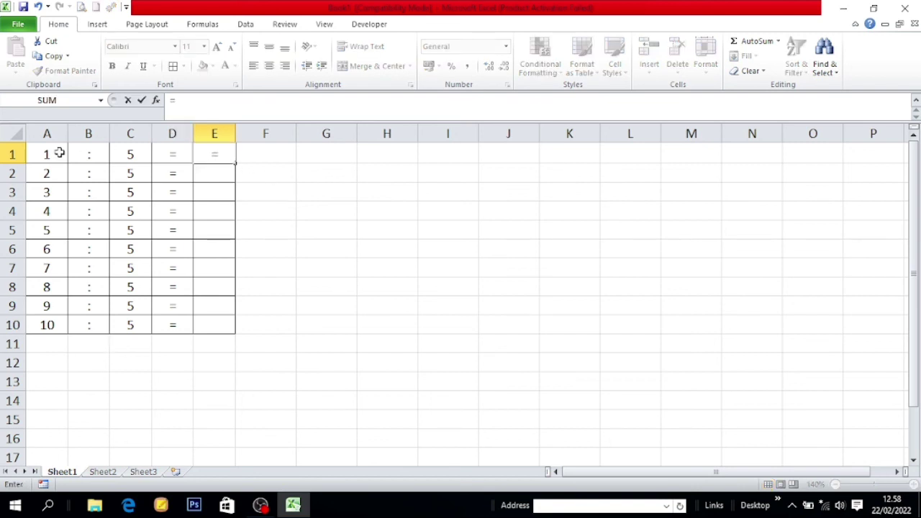
pyautogui.click(58, 154)
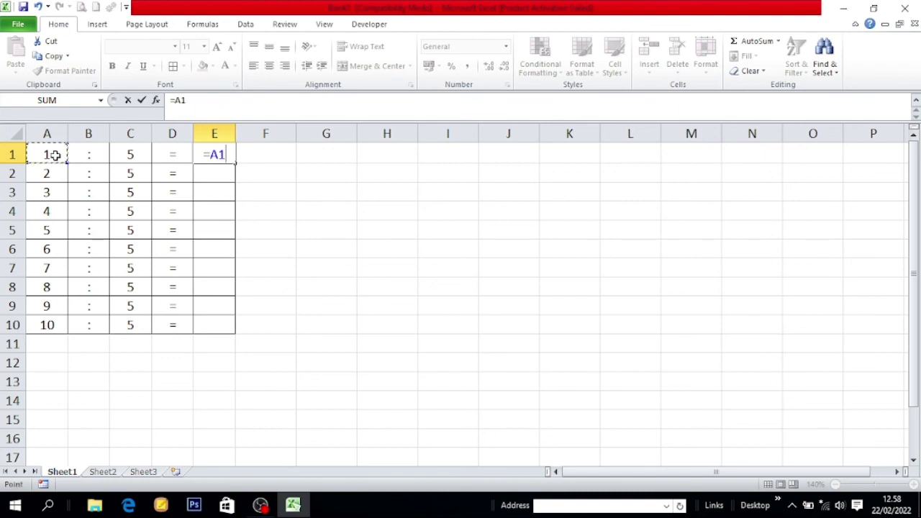
pyautogui.write('/')
pyautogui.click(131, 156)
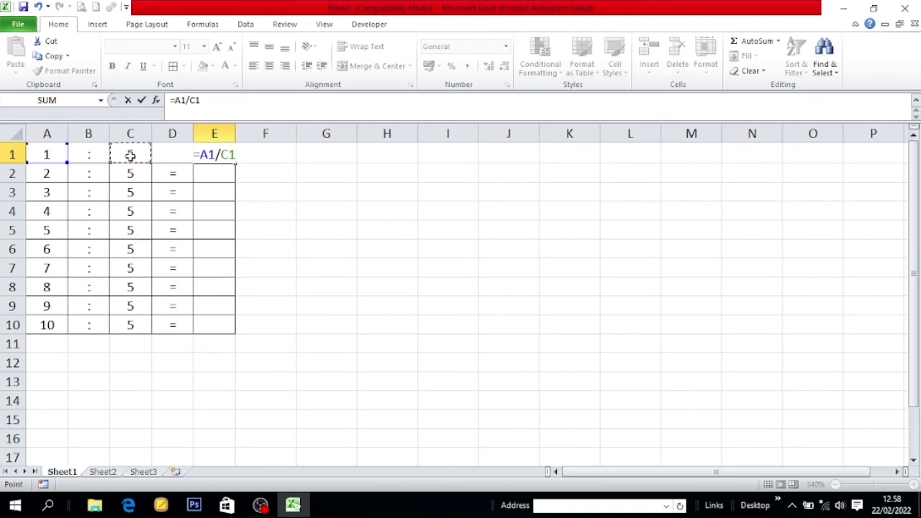
pyautogui.press('Return')
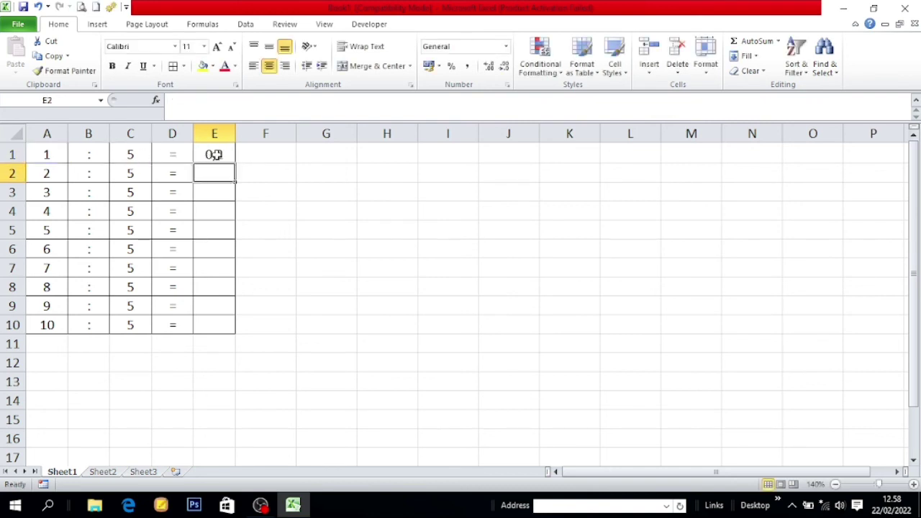
pyautogui.click(214, 154)
pyautogui.moveTo(234, 165); pyautogui.dragTo(226, 339)
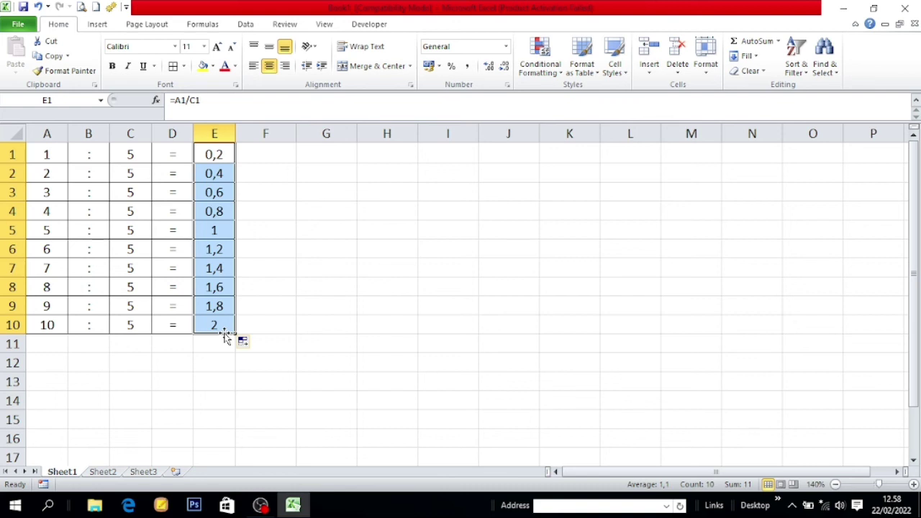
pyautogui.hotkey('ctrl', 'Home')
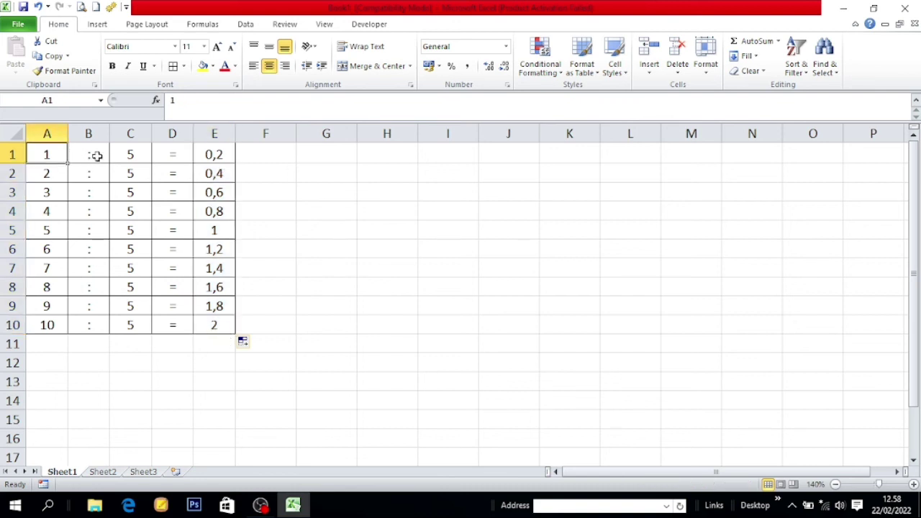
# Fill B1:B10 with '- minus signs and clear the division results in E1:E10.
pyautogui.click(96, 155)
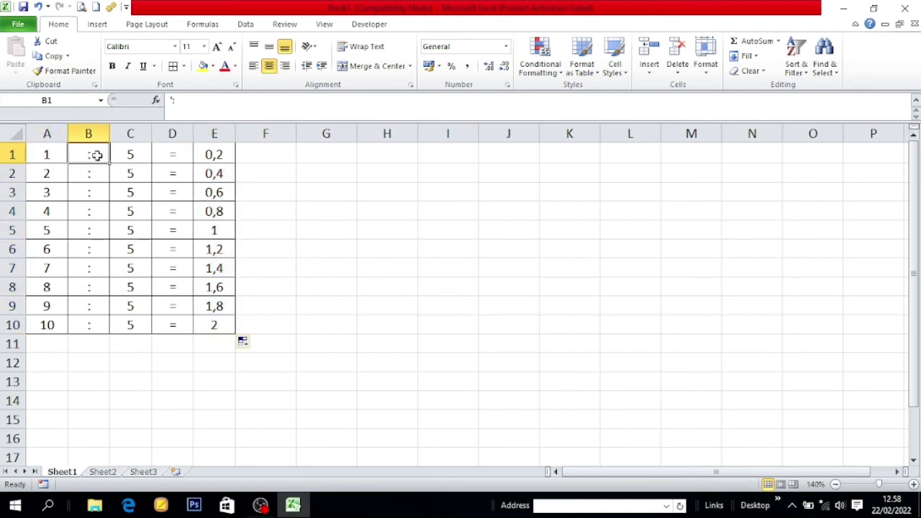
pyautogui.write("'-")
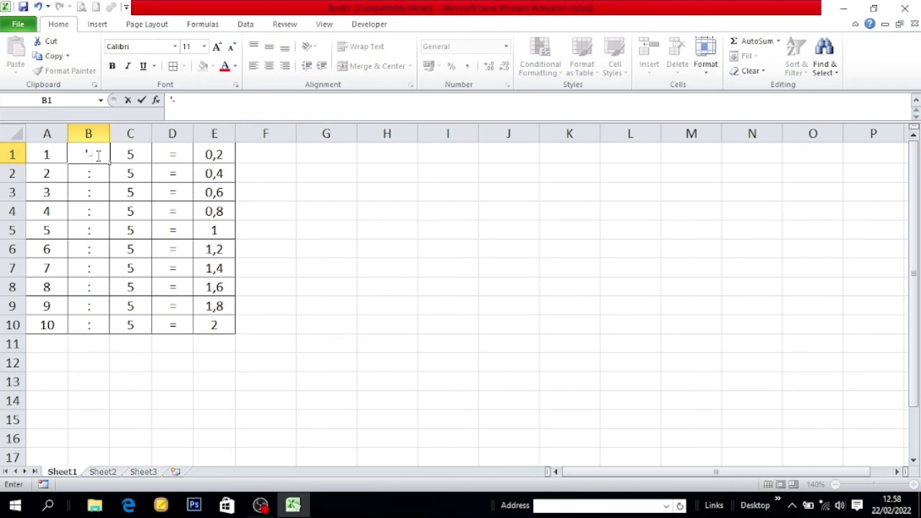
pyautogui.moveTo(109, 163); pyautogui.dragTo(105, 339)
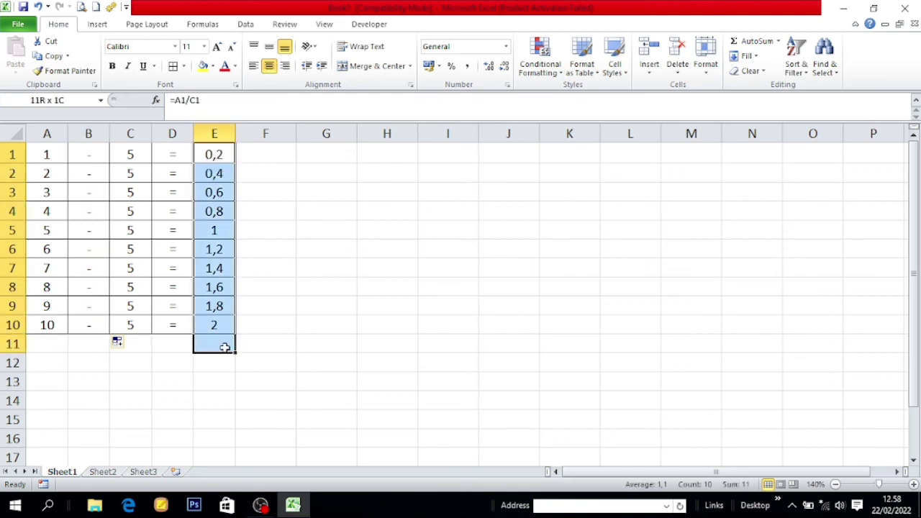
pyautogui.moveTo(215, 155); pyautogui.dragTo(225, 333)
pyautogui.press('Delete')
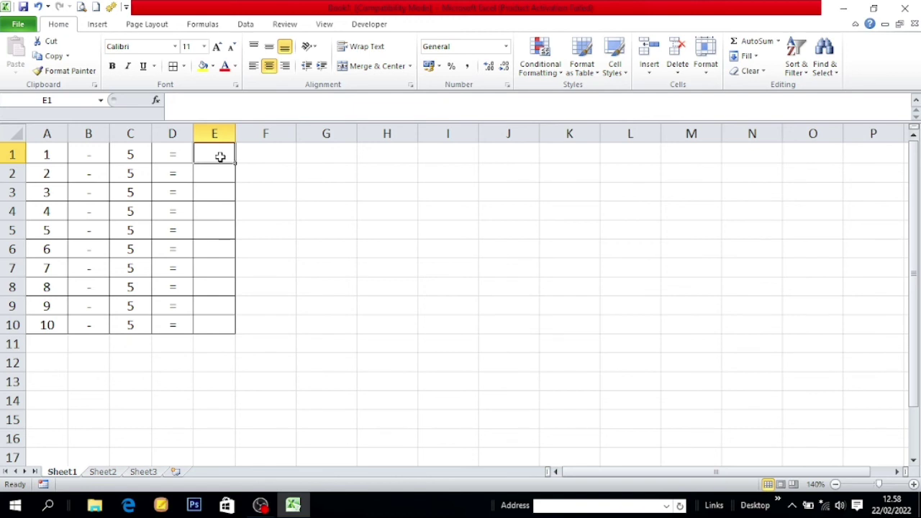
# Enter =A1-C1 in E1 and fill it down to E10, giving -4 through 5.
pyautogui.write('=')
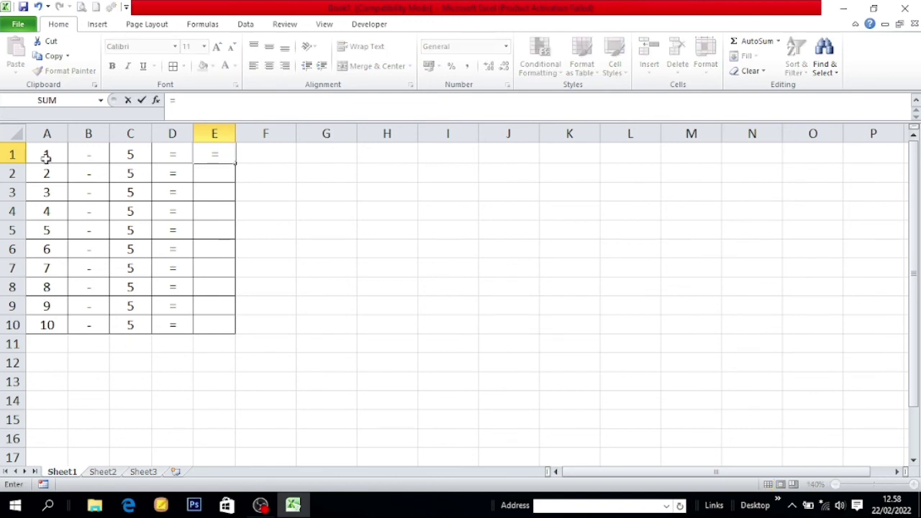
pyautogui.click(45, 158)
pyautogui.write('-')
pyautogui.click(123, 154)
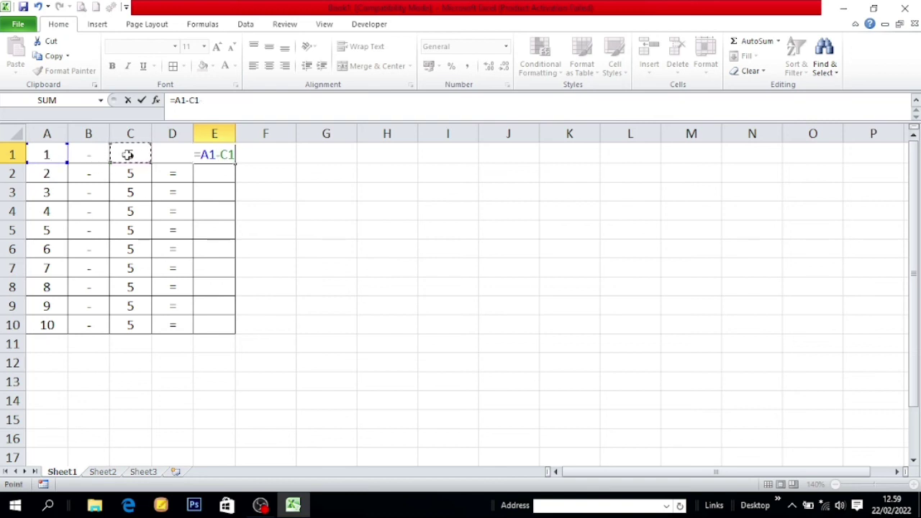
pyautogui.press('Return')
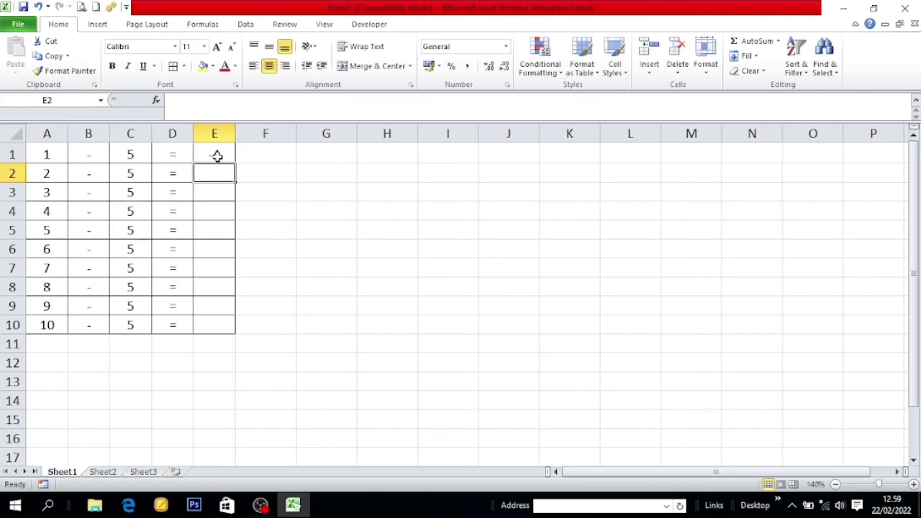
pyautogui.click(219, 157)
pyautogui.moveTo(235, 163); pyautogui.dragTo(229, 334)
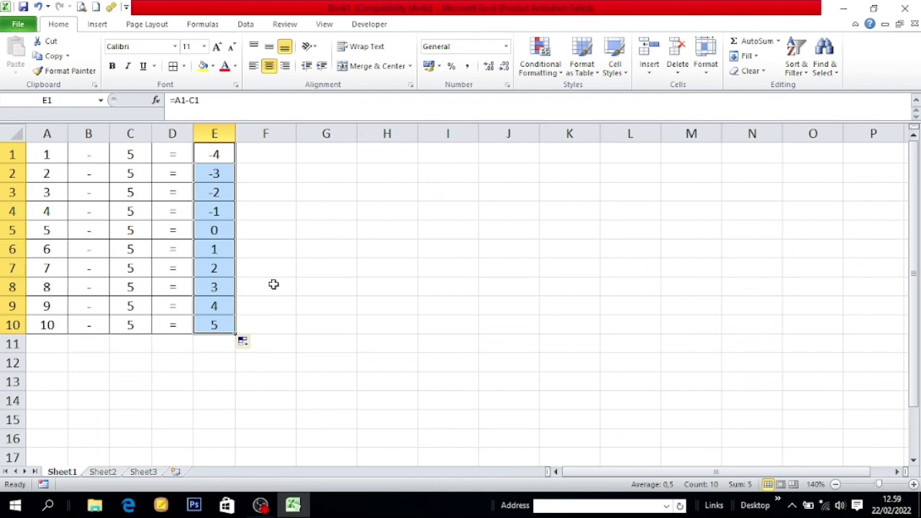
pyautogui.click(291, 265)
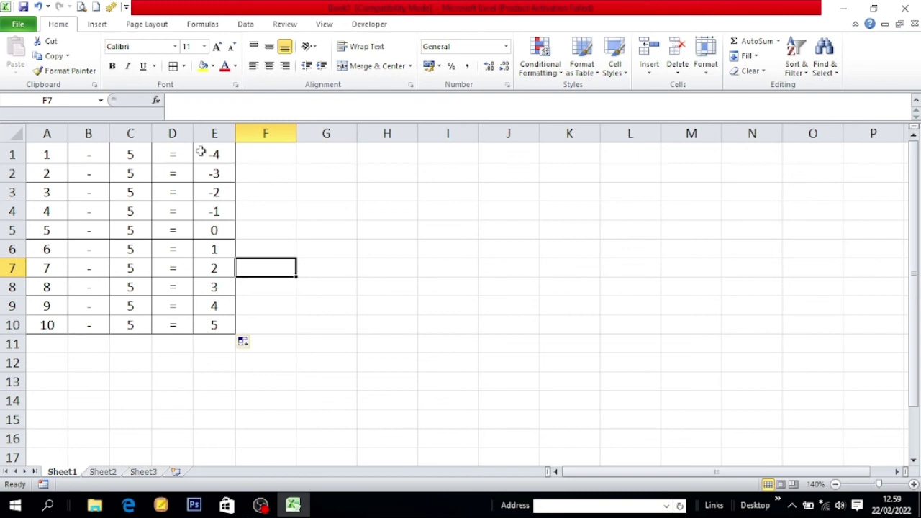
# Fill B1:B10 with plus signs and clear the subtraction results in E1:E10.
pyautogui.click(93, 157)
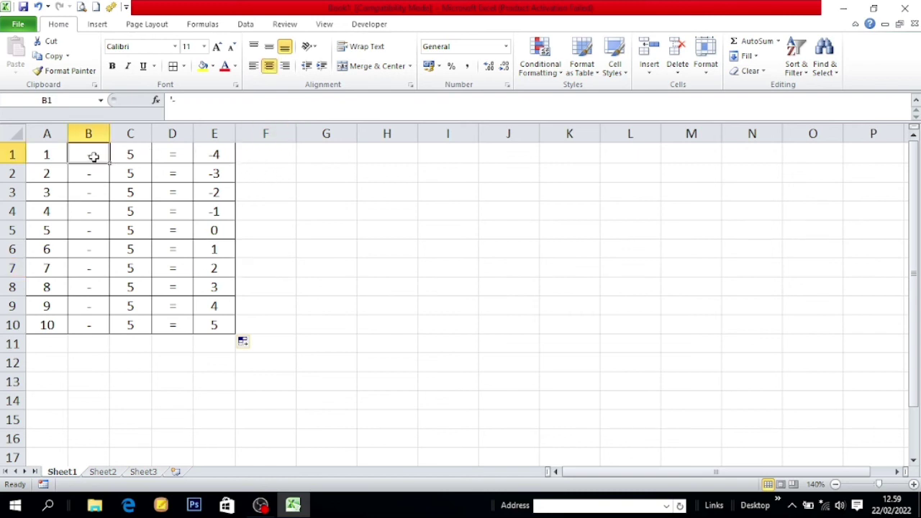
pyautogui.write("'")
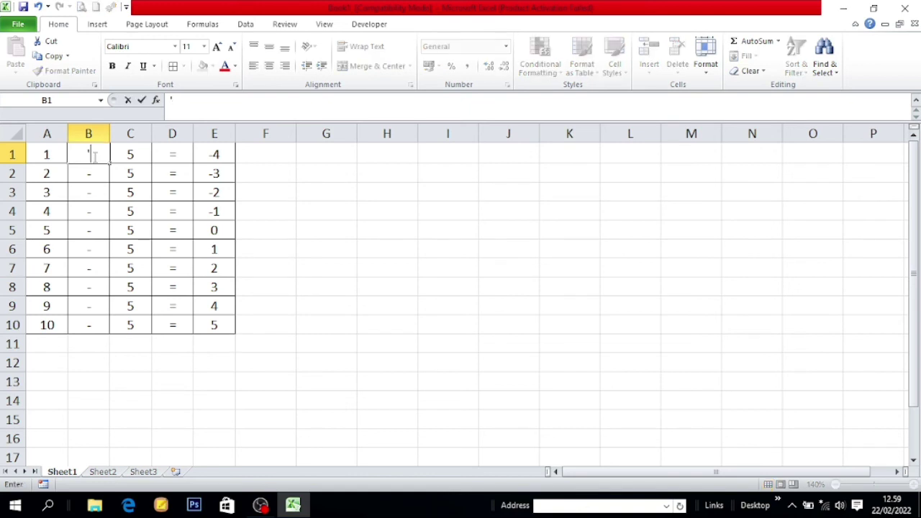
pyautogui.write('=')
pyautogui.press('BackSpace')
pyautogui.write('+')
pyautogui.press('Return')
pyautogui.click(91, 154)
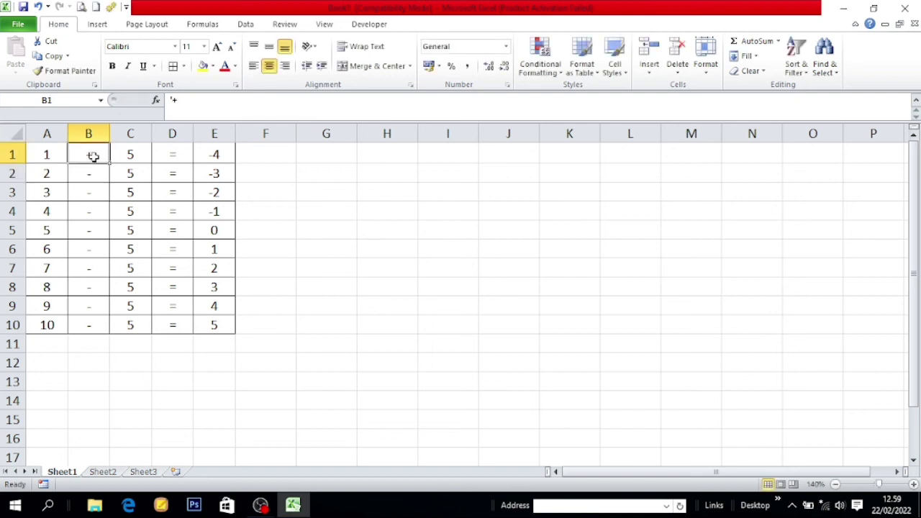
pyautogui.moveTo(108, 164); pyautogui.dragTo(95, 328)
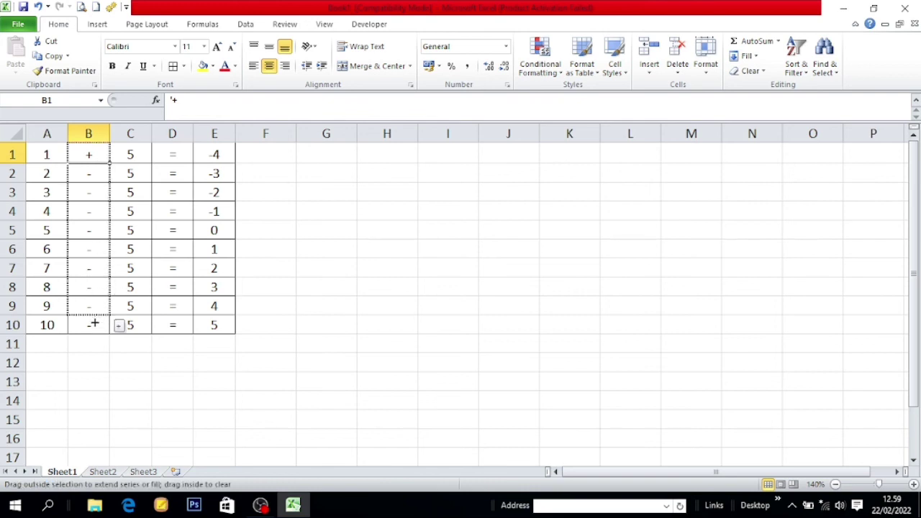
pyautogui.click(218, 155)
pyautogui.moveTo(219, 155); pyautogui.dragTo(213, 326)
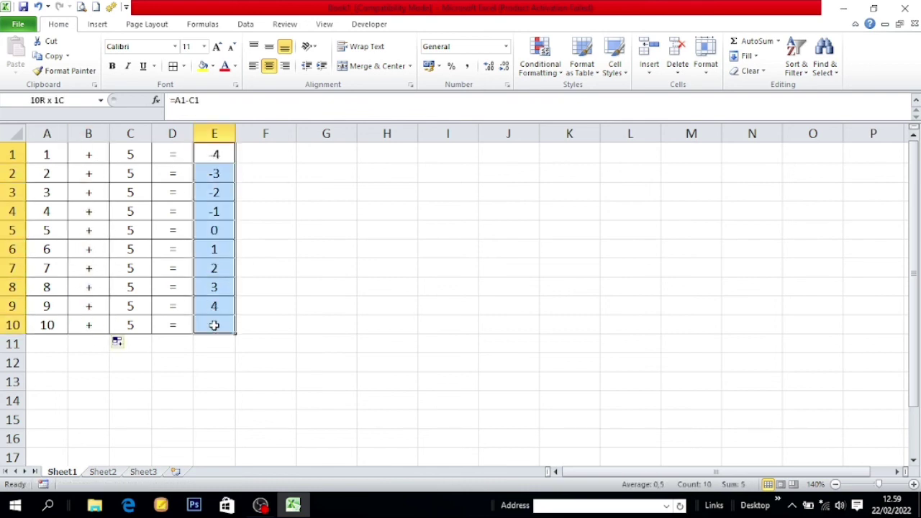
pyautogui.press('Delete')
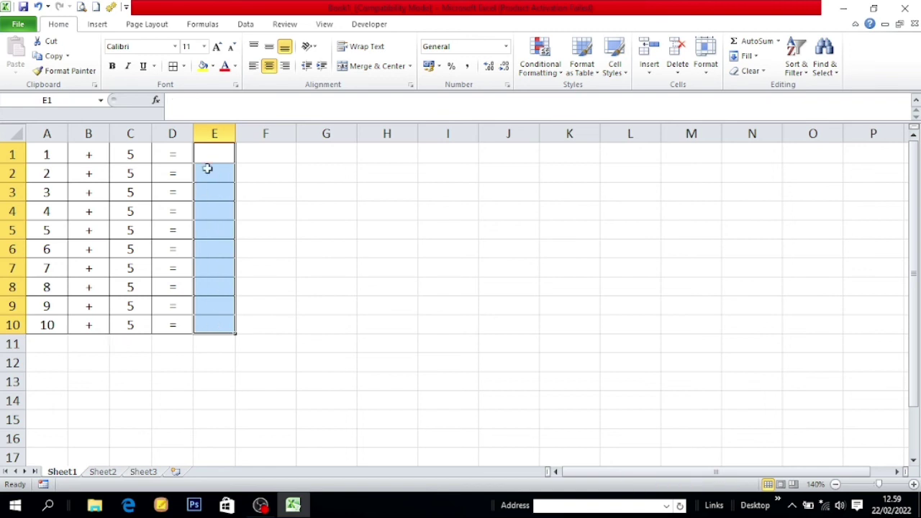
# Enter =A1+C1 in E1 and fill it down to E10, giving 6 through 15.
pyautogui.click(210, 160)
pyautogui.write('=')
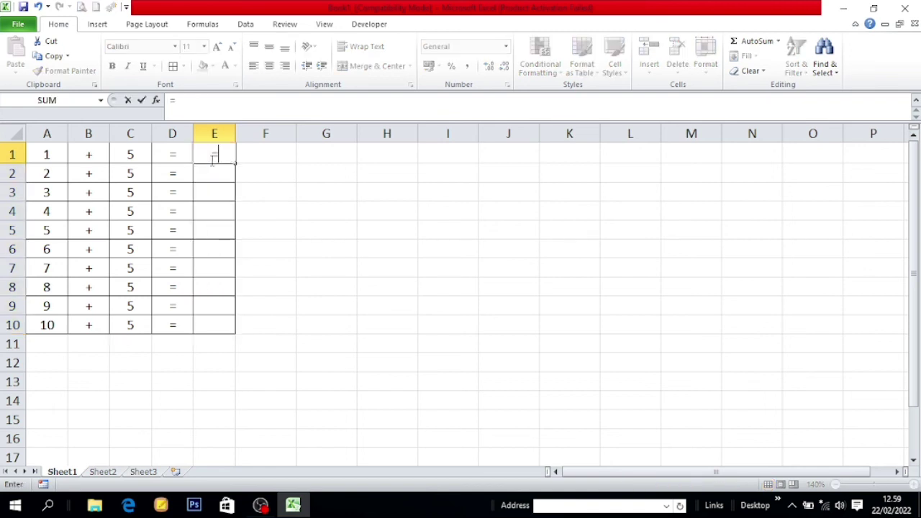
pyautogui.click(51, 154)
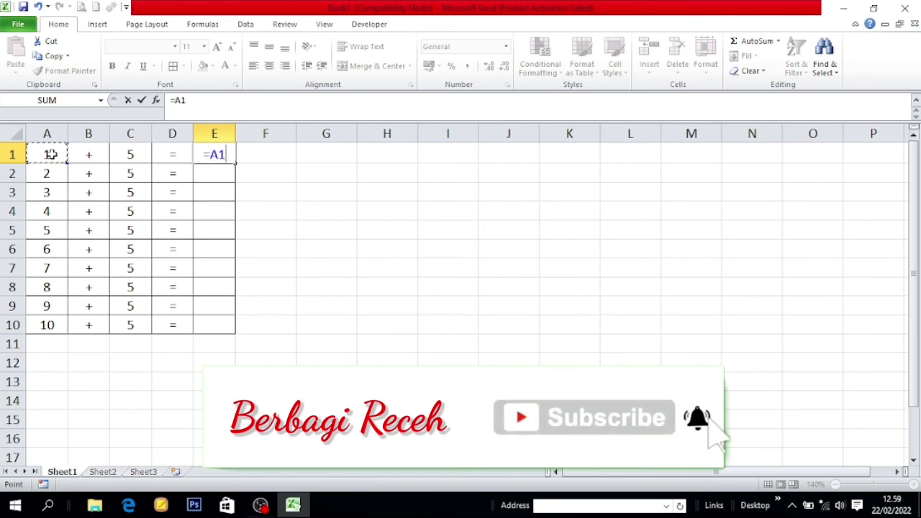
pyautogui.write('+')
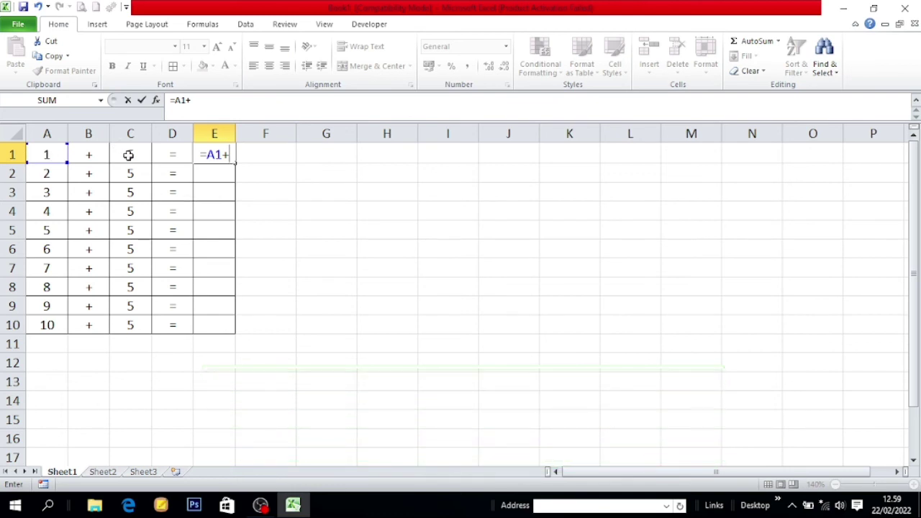
pyautogui.click(128, 155)
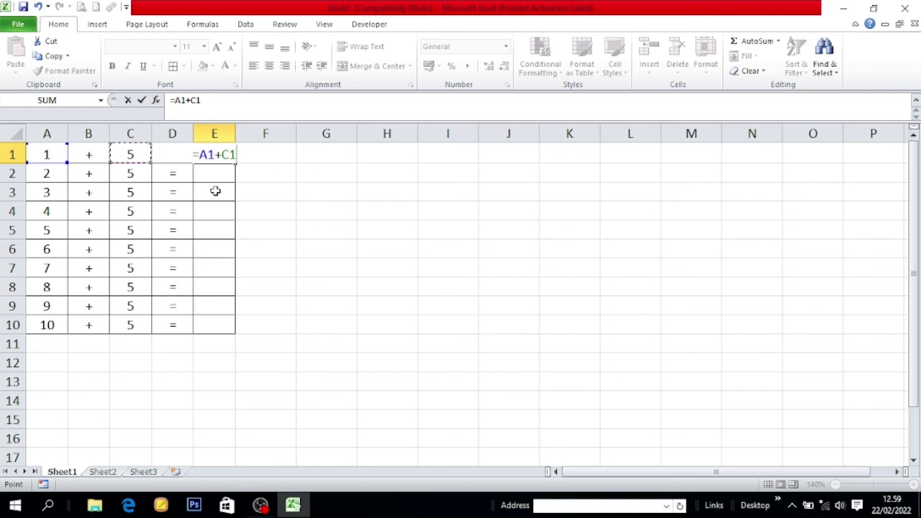
pyautogui.press('Return')
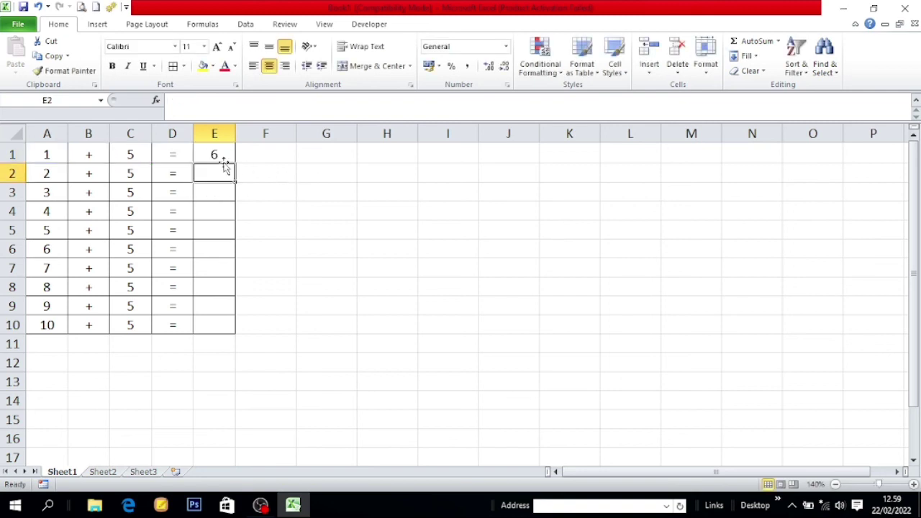
pyautogui.click(214, 154)
pyautogui.moveTo(235, 165); pyautogui.dragTo(237, 330)
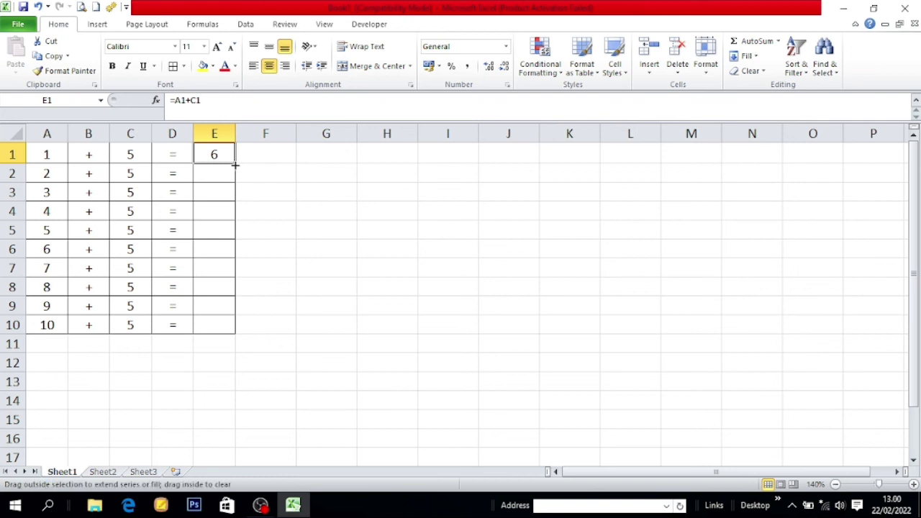
pyautogui.click(299, 259)
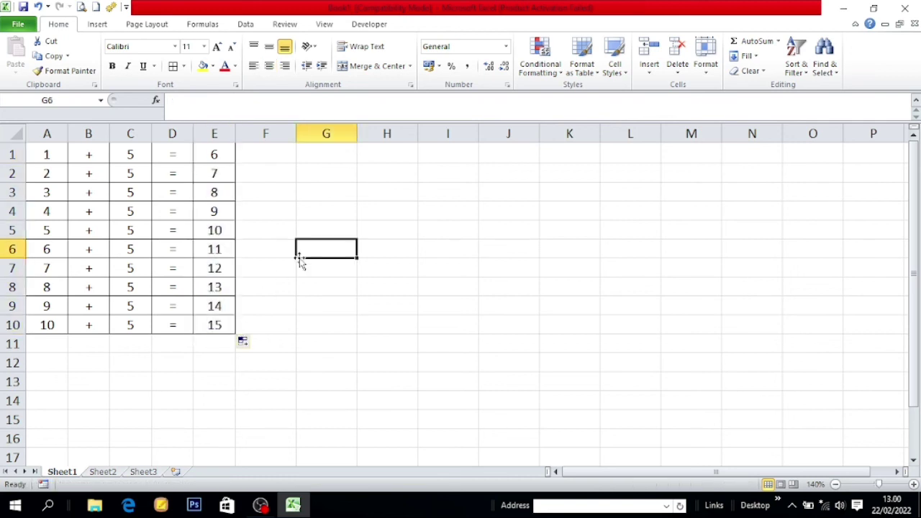